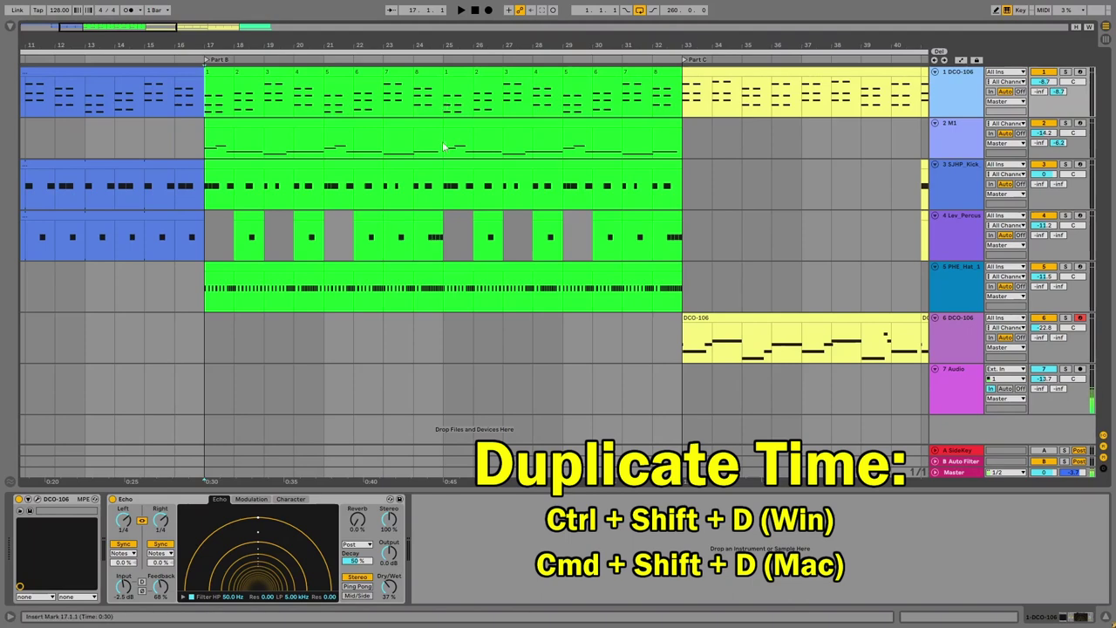
Duplicate bars 23–25 of Part B on the kick track, then select bars 27–29 on the hat track.
left_click_drag(447, 200, 336, 203)
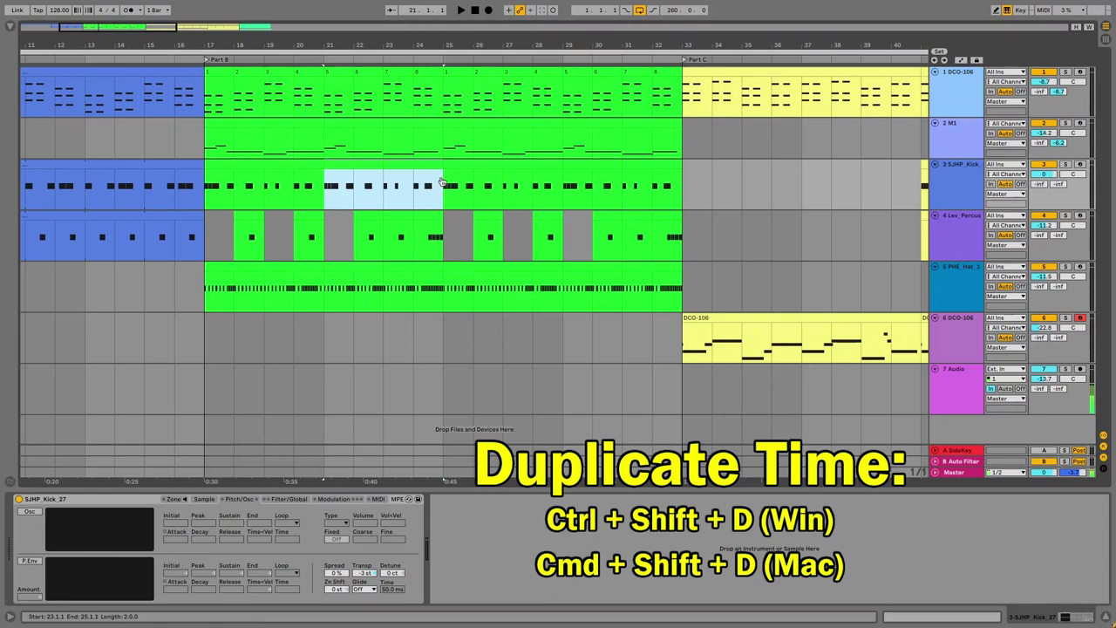
key("ctrl+shift+d")
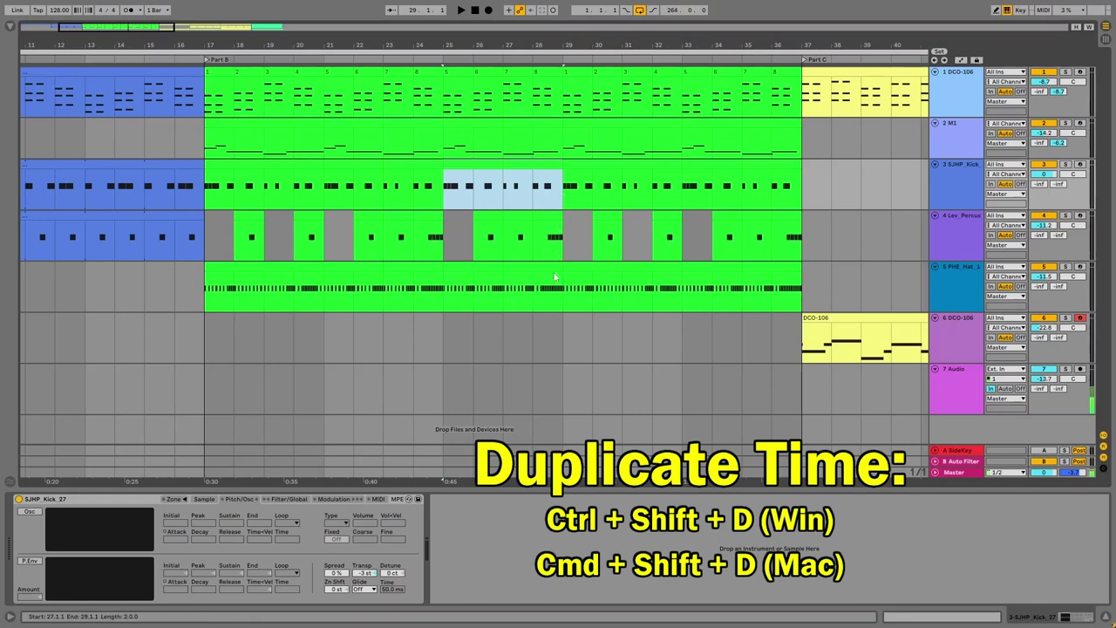
left_click_drag(503, 283, 550, 271)
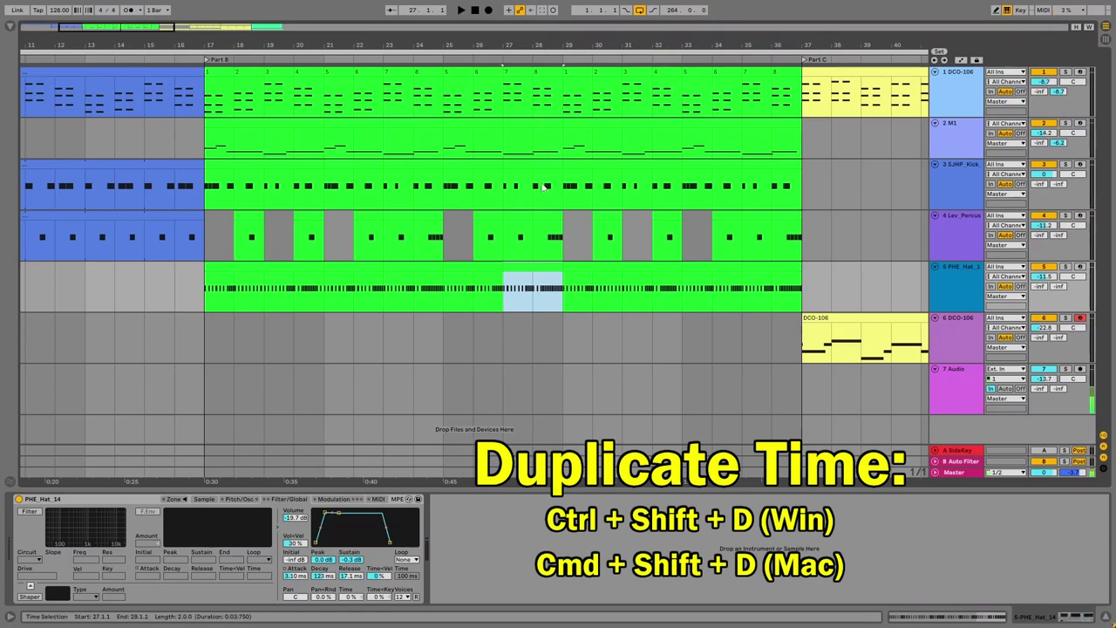
Repeat bar 28 of Part B several times with Duplicate Time, then clear the selection at bar 33.
left_click_drag(562, 199, 448, 197)
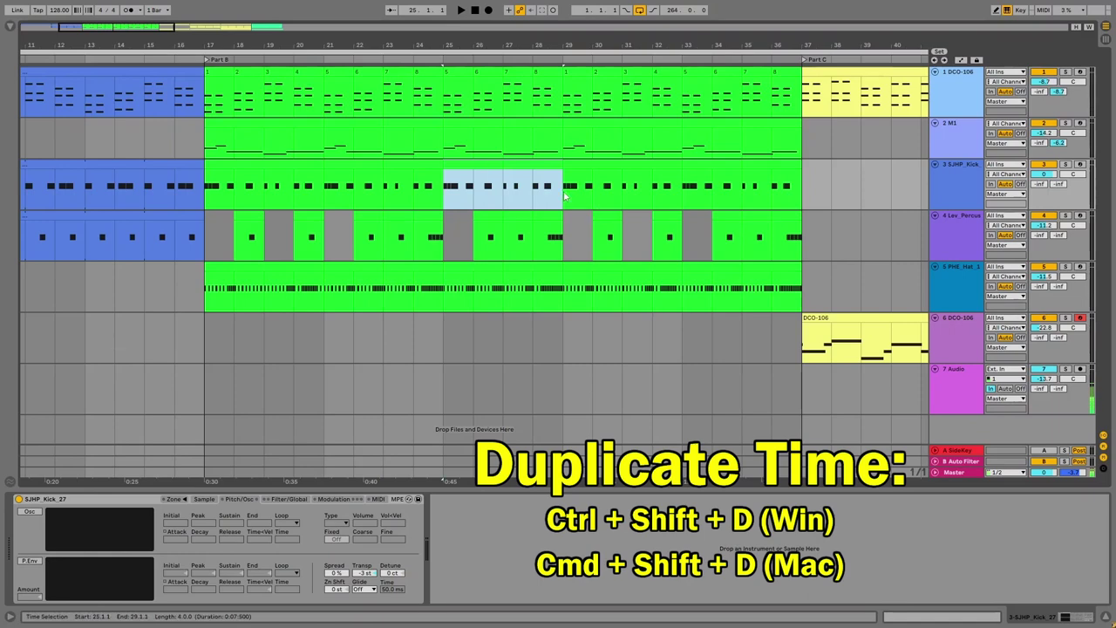
left_click_drag(565, 197, 533, 193)
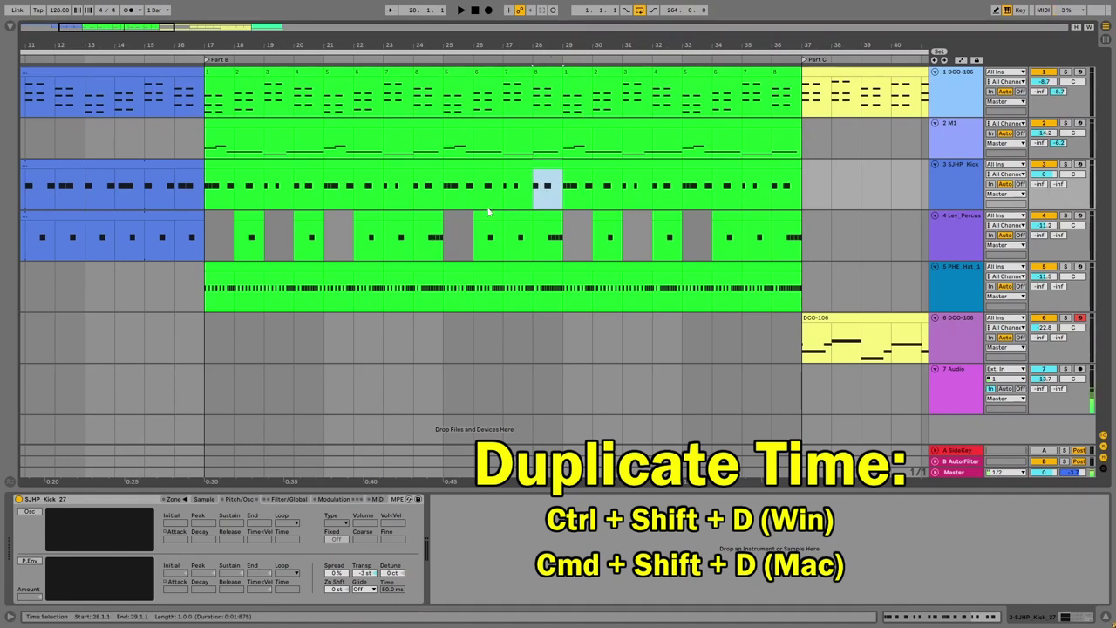
key("ctrl+shift+d")
key("ctrl+shift+d")
key("ctrl+shift+d")
key("ctrl+shift+d")
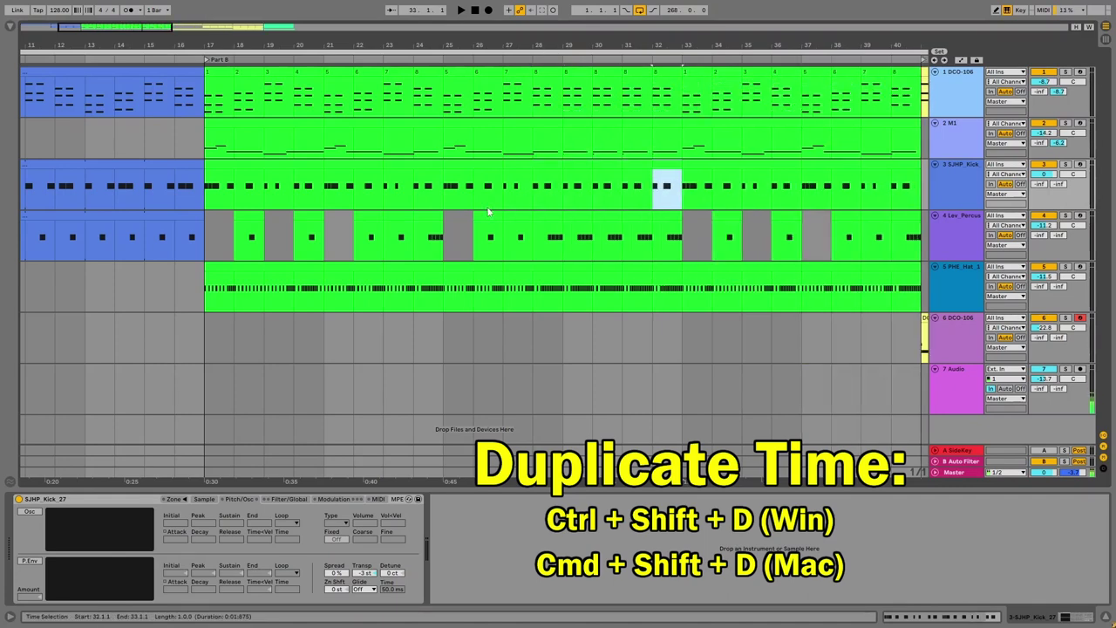
left_click(683, 191)
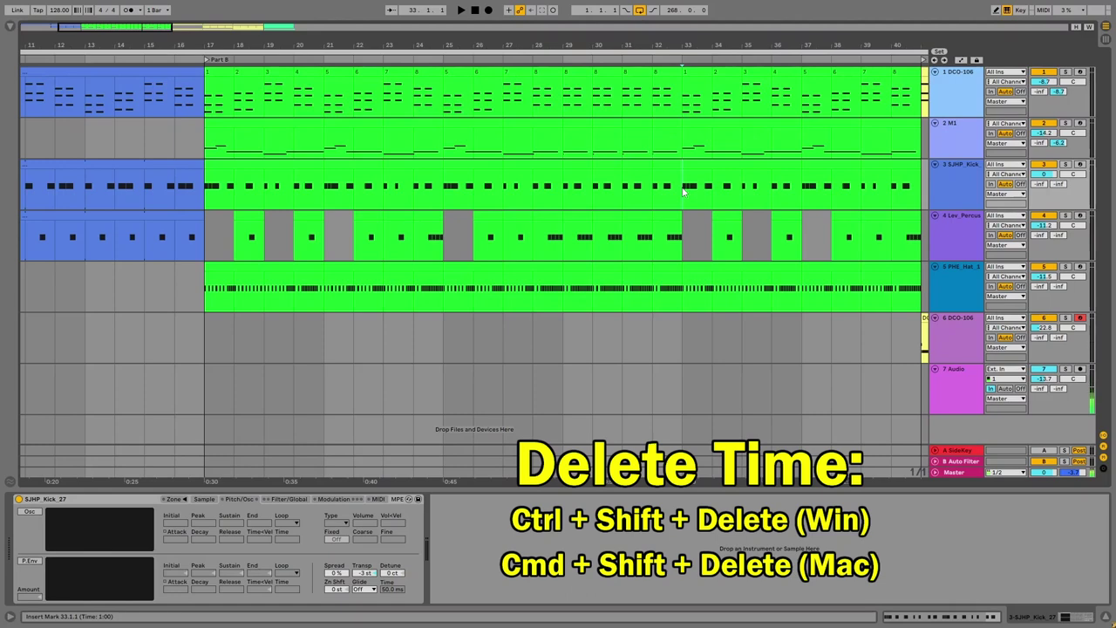
Select bars 25–33 on the kick track and delete that time from every track.
left_click_drag(683, 192, 450, 192)
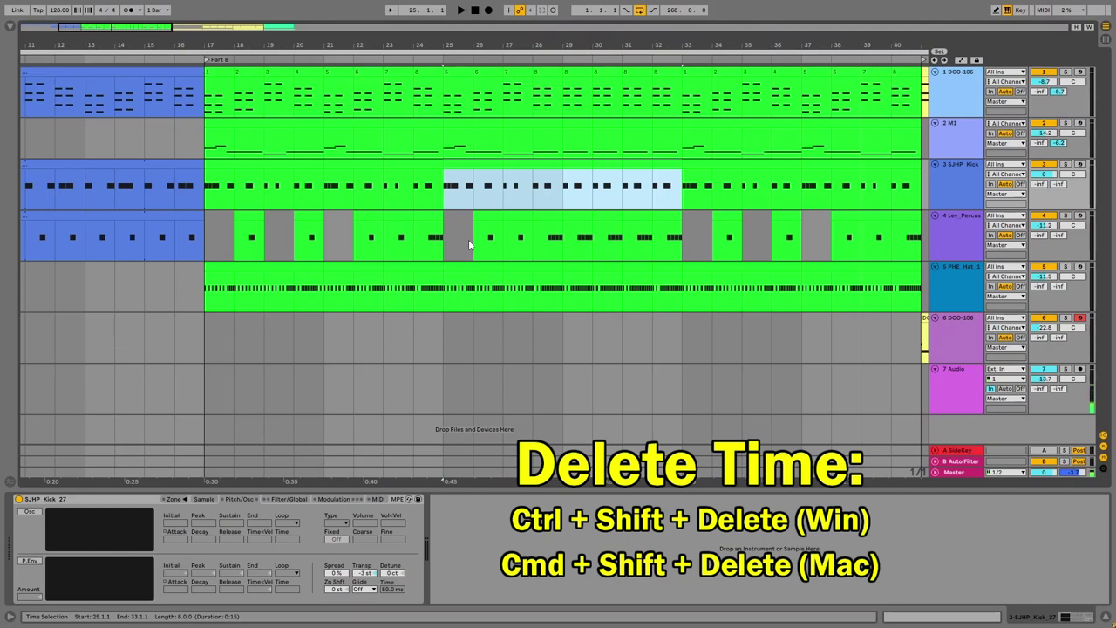
left_click_drag(684, 187, 503, 204)
key("ctrl+shift+Delete")
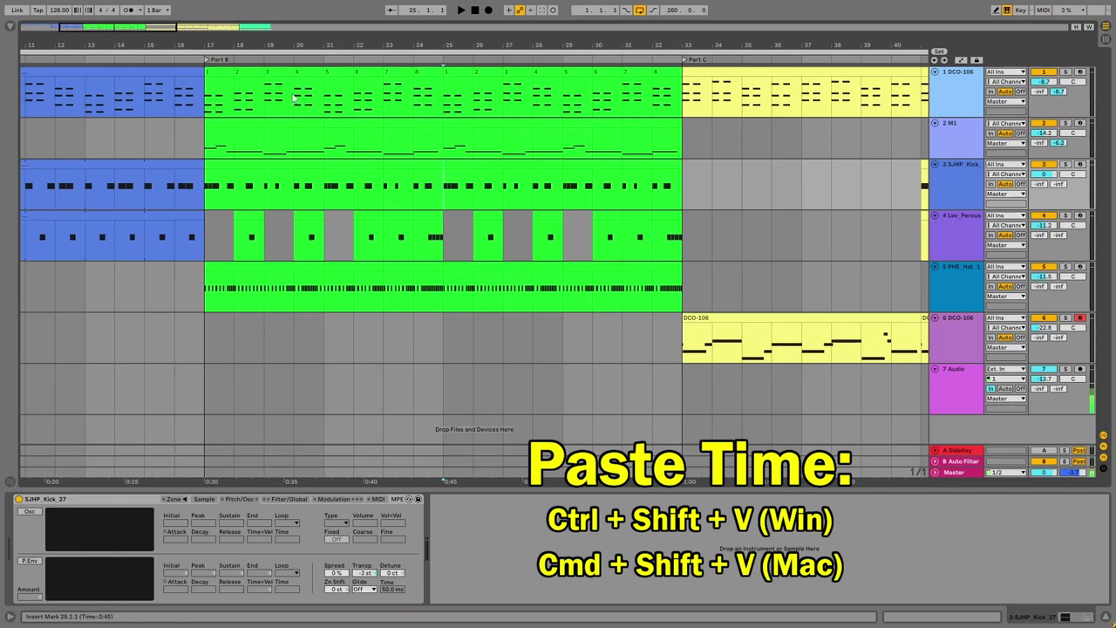
Copy bars 21–25 of Part B across all tracks.
left_click_drag(294, 98, 440, 290)
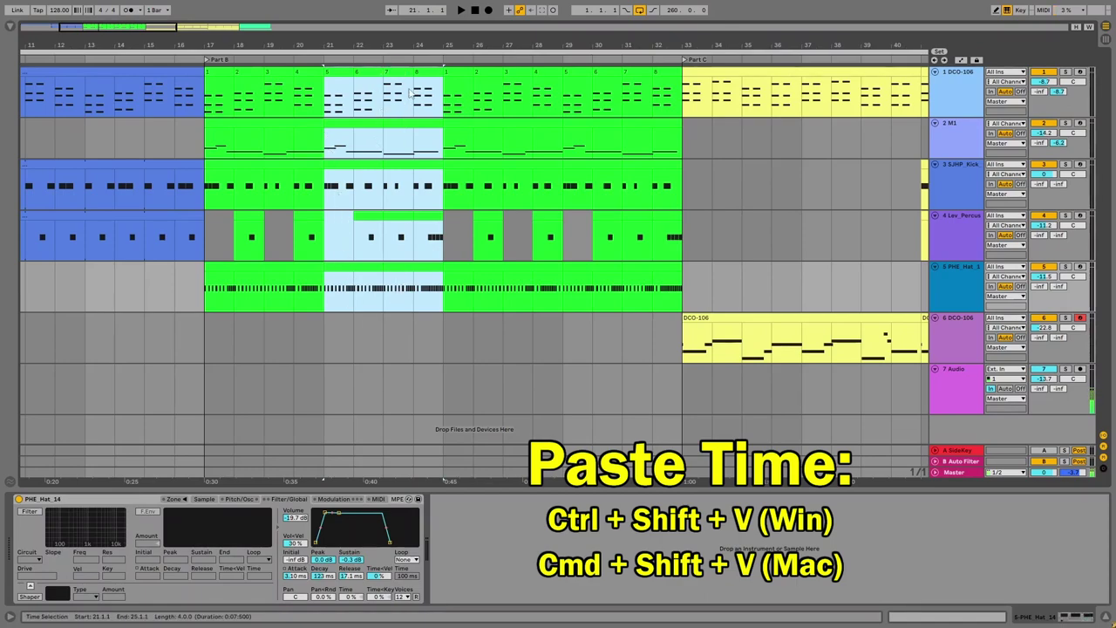
scroll(379, 109, "right", 5)
key("minus")
key("minus")
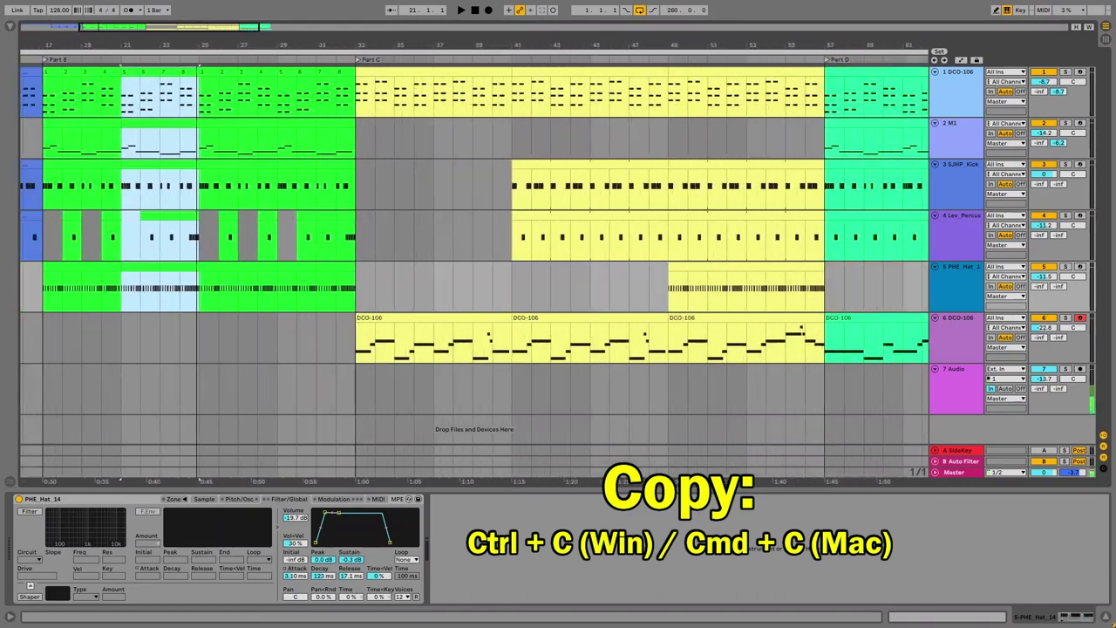
Set the insert marker at bar 49 in Part C on the top track.
left_click(610, 104)
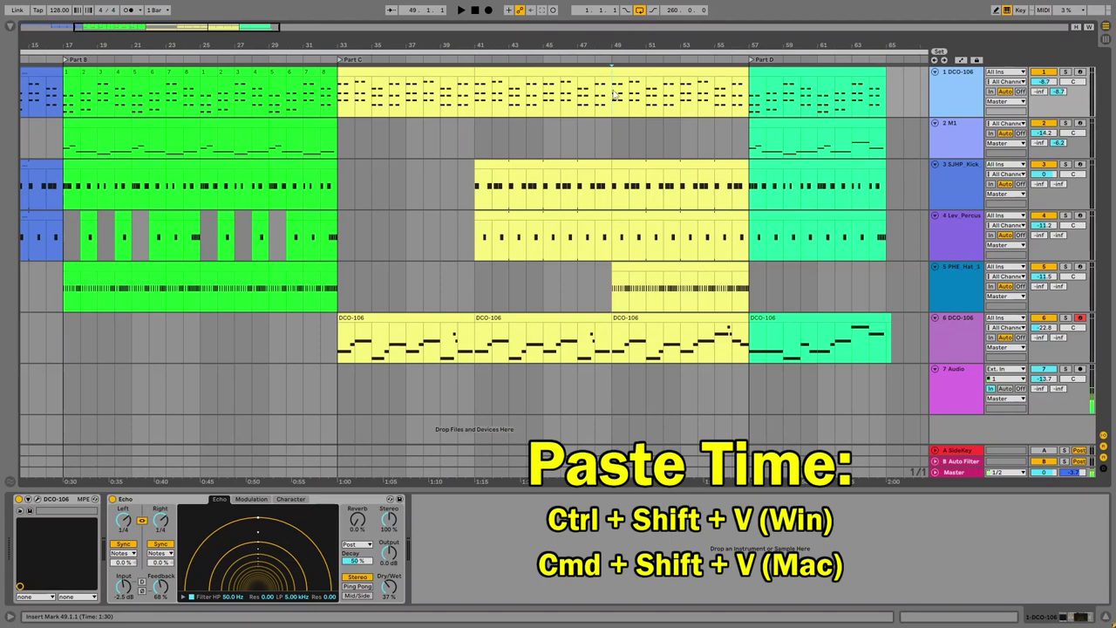
left_click(614, 140)
left_click(615, 107)
left_click(610, 137)
left_click(599, 176)
left_click(619, 244)
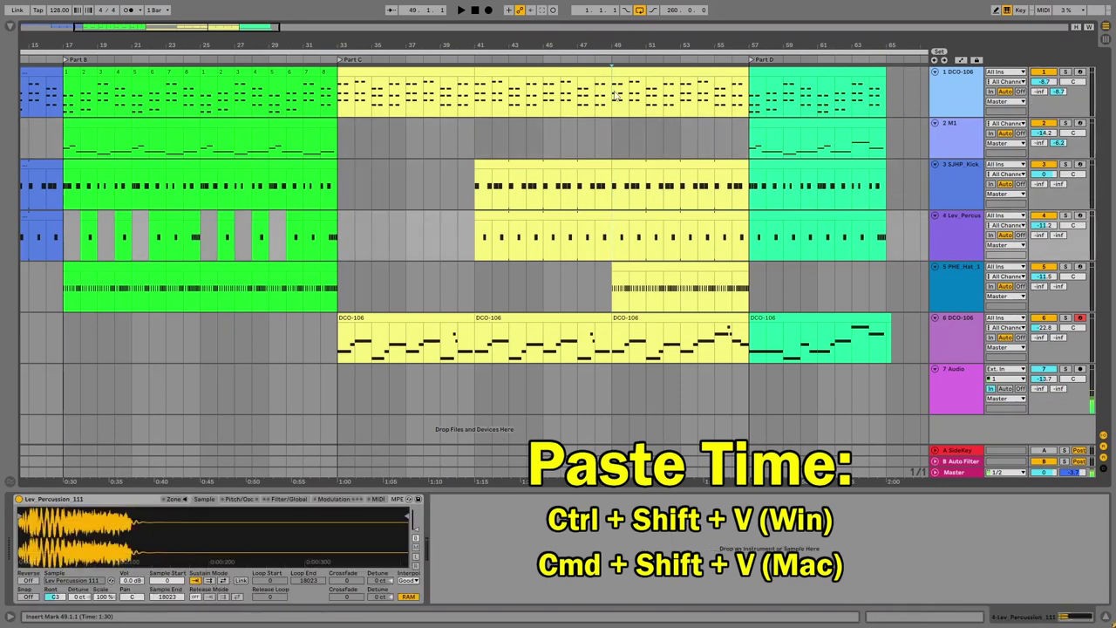
left_click(598, 108)
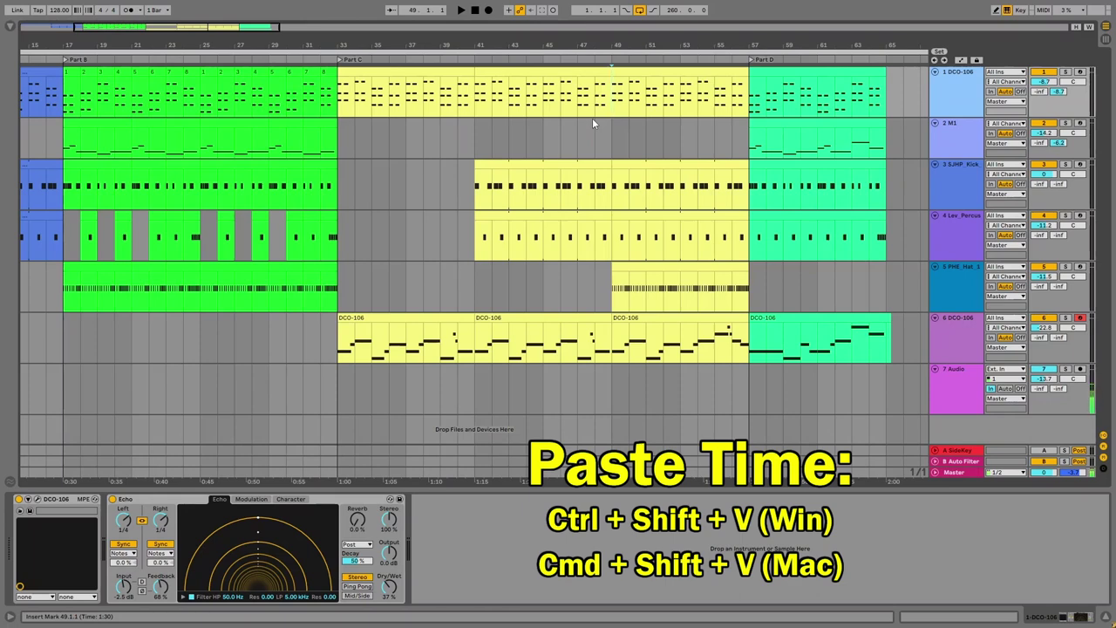
Paste the copied bars as new time at bar 49, then cut bars 49–53 back out.
key("ctrl+shift+v")
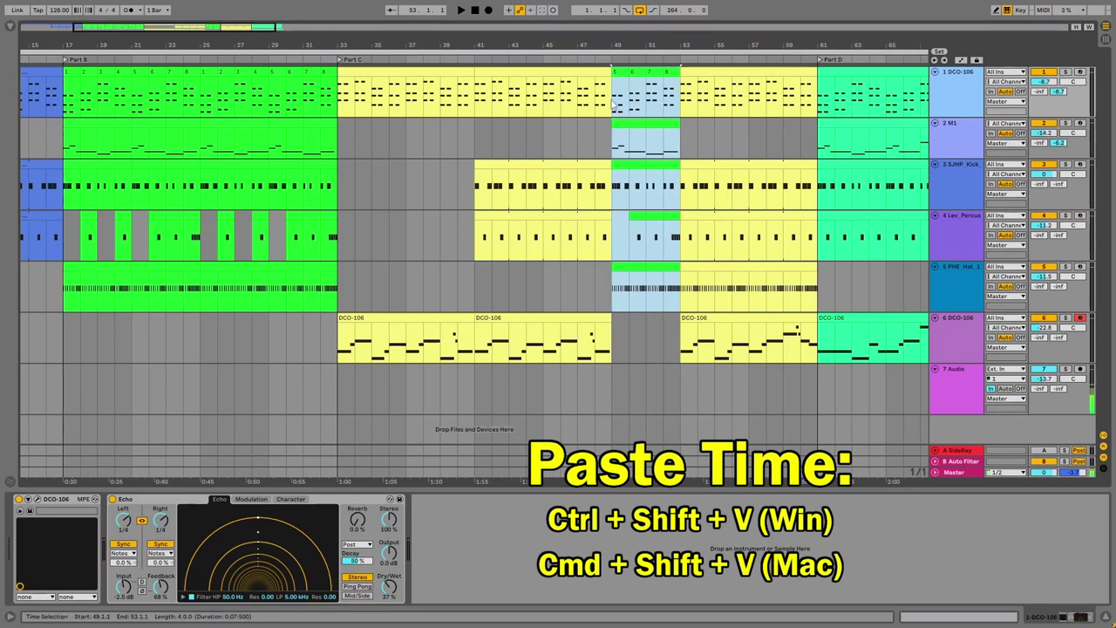
left_click_drag(615, 96, 680, 299)
key("ctrl+shift+x")
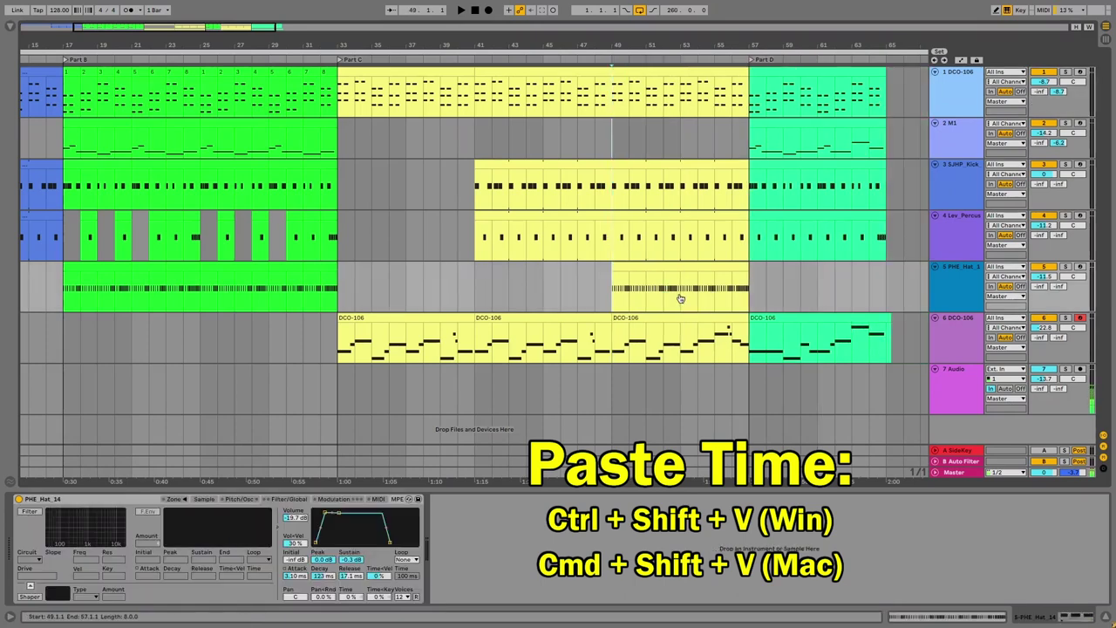
Reselect bars 21–25 across tracks 1–5 and paste them as new time at bar 49.
left_click_drag(132, 92, 204, 301)
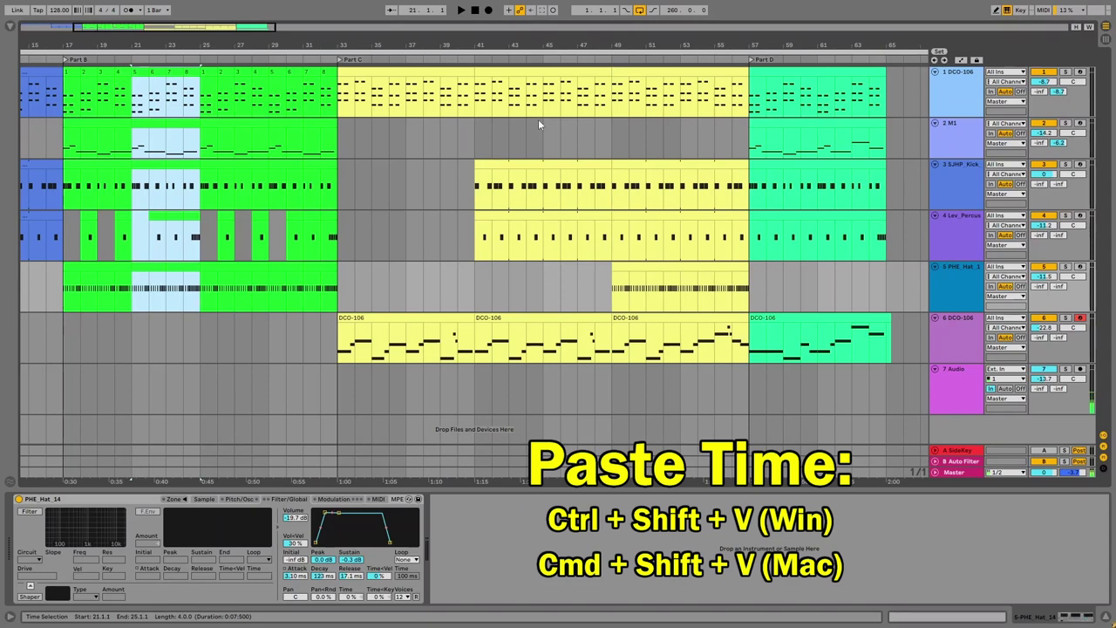
left_click(593, 111)
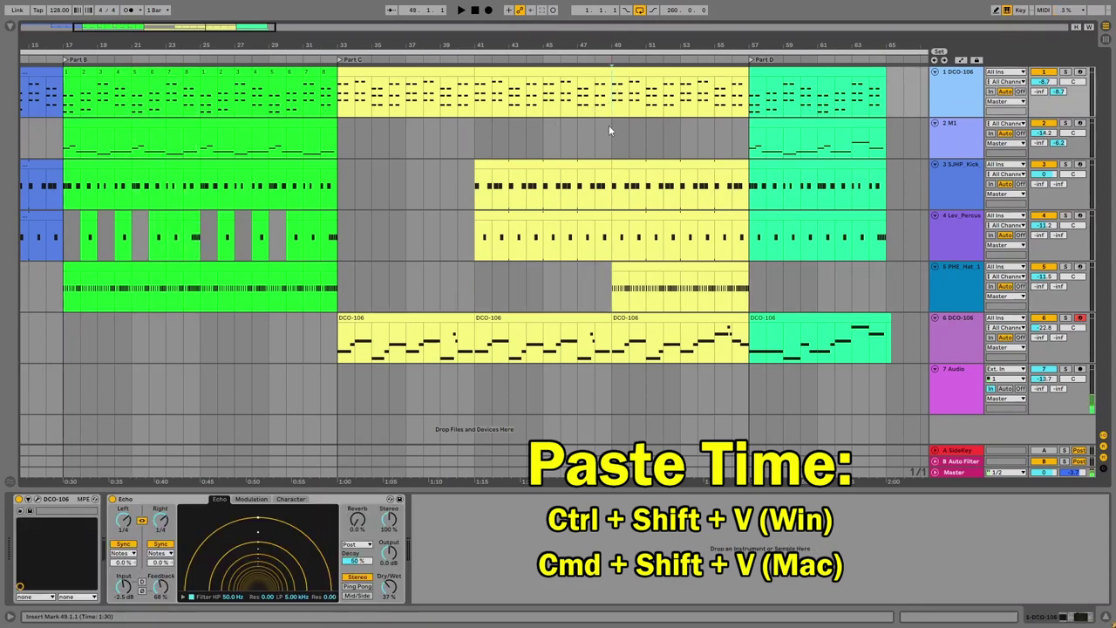
left_click(611, 139)
key("ctrl+shift+v")
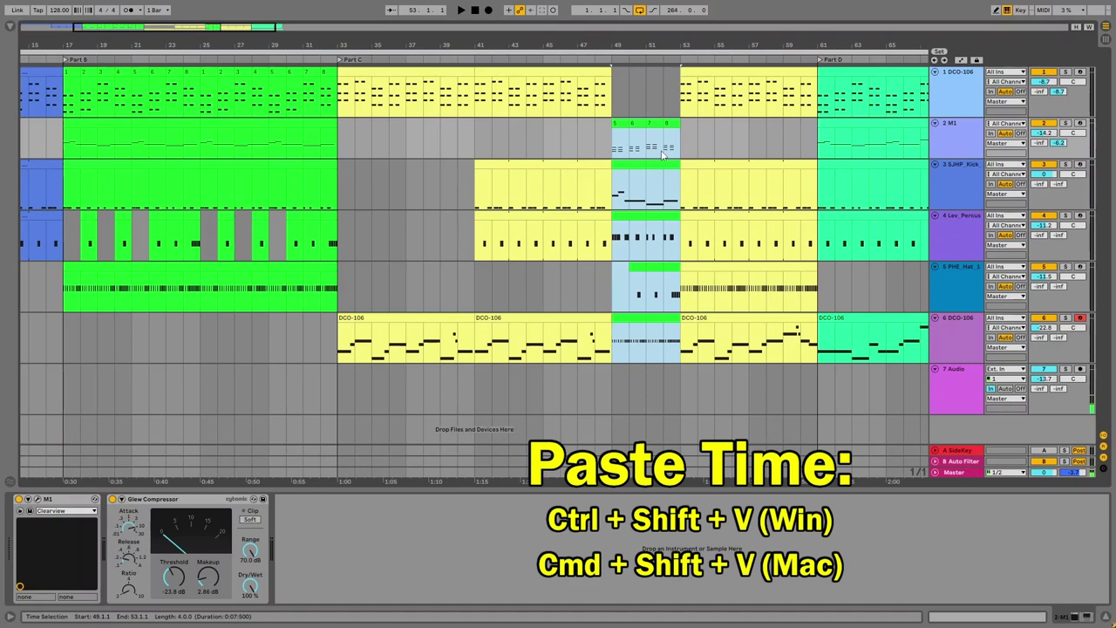
Undo the extra paste at bar 49.
key("ctrl+shift+v")
left_click(667, 91)
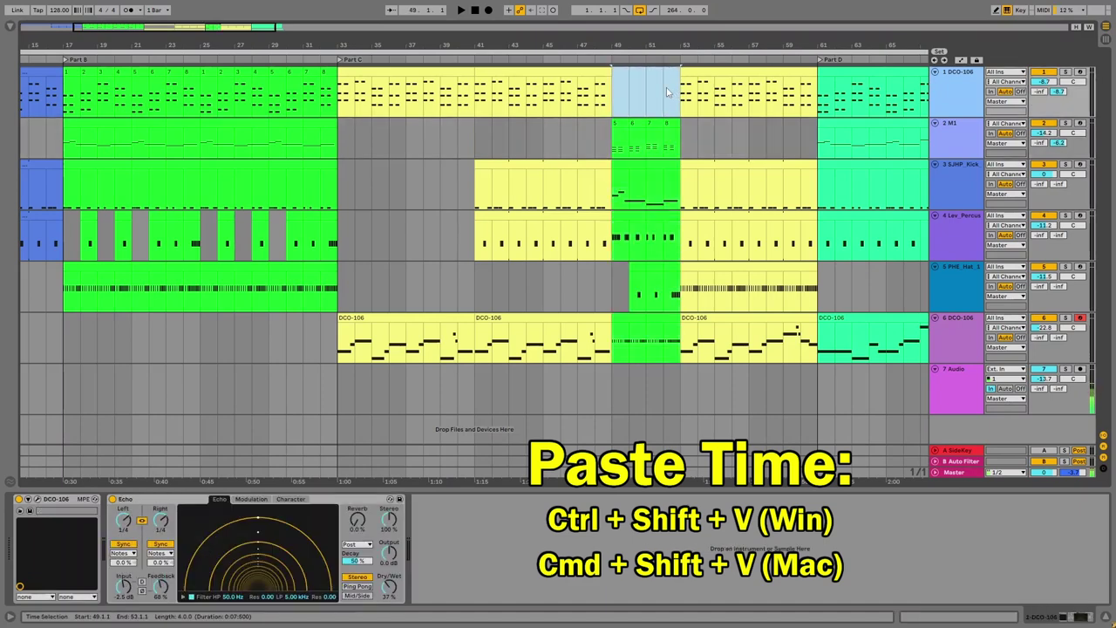
key("ctrl+z")
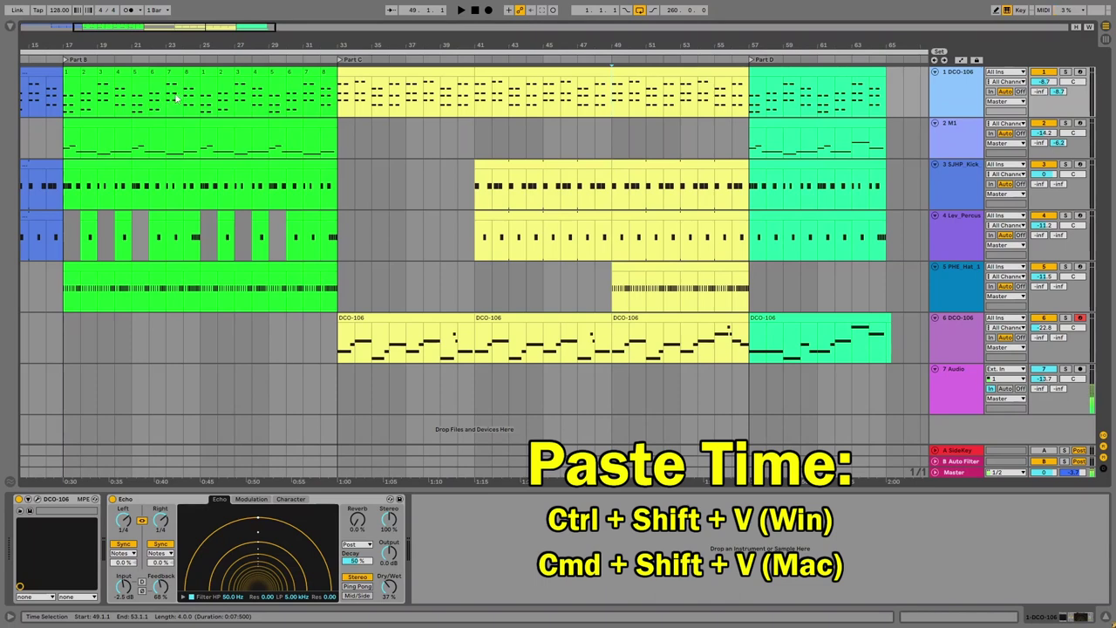
Copy bars 21–25 of the top track only and paste them as new time at bar 49.
left_click_drag(132, 105, 200, 102)
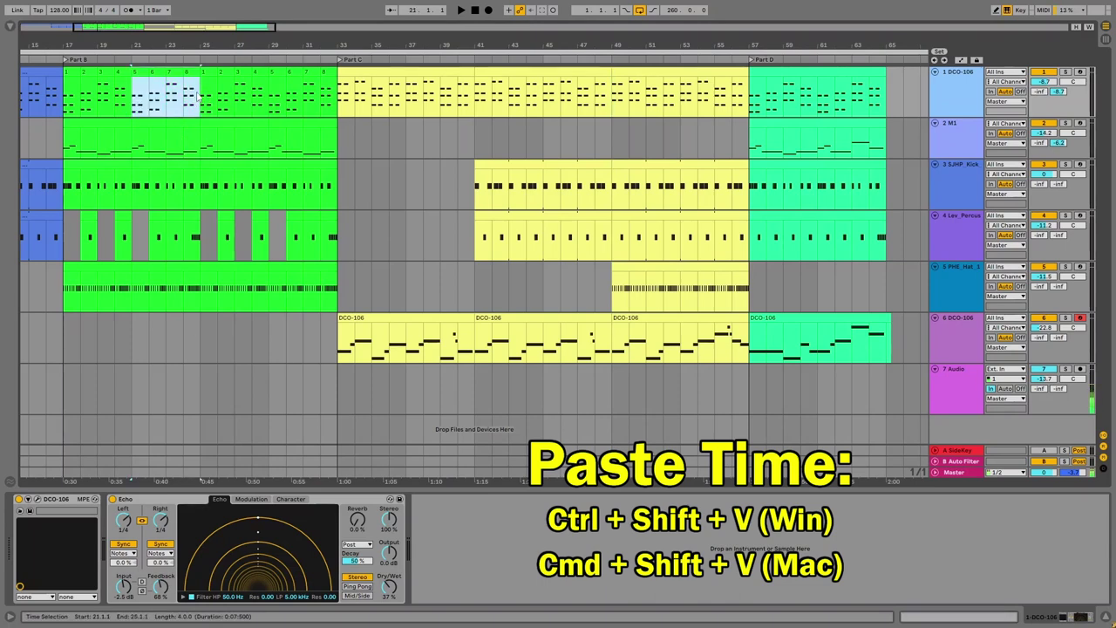
left_click(612, 105)
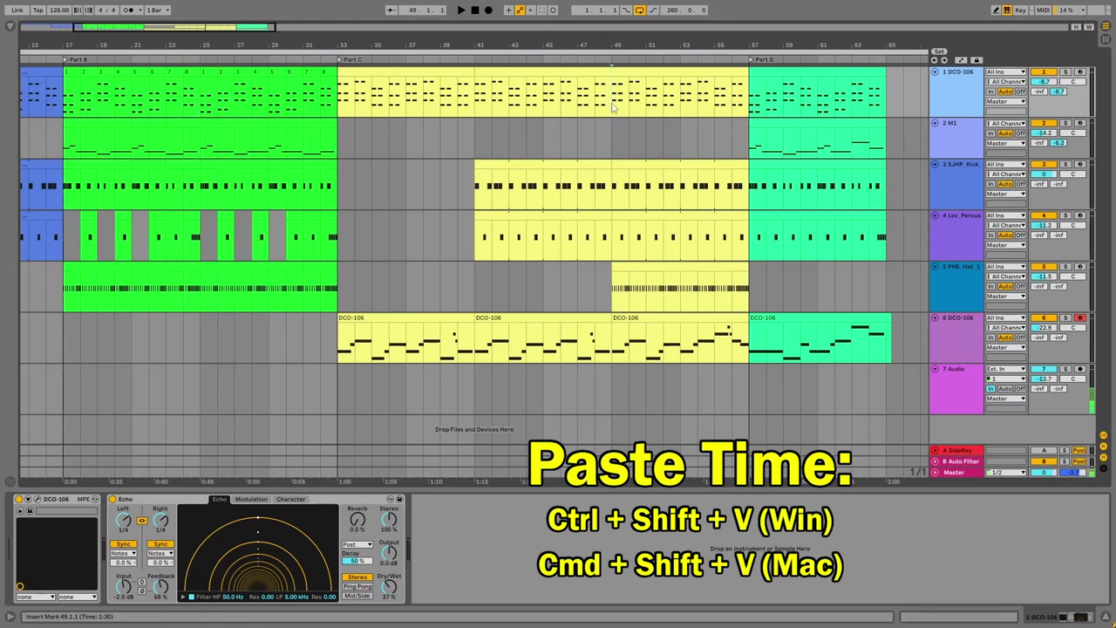
key("ctrl+shift+v")
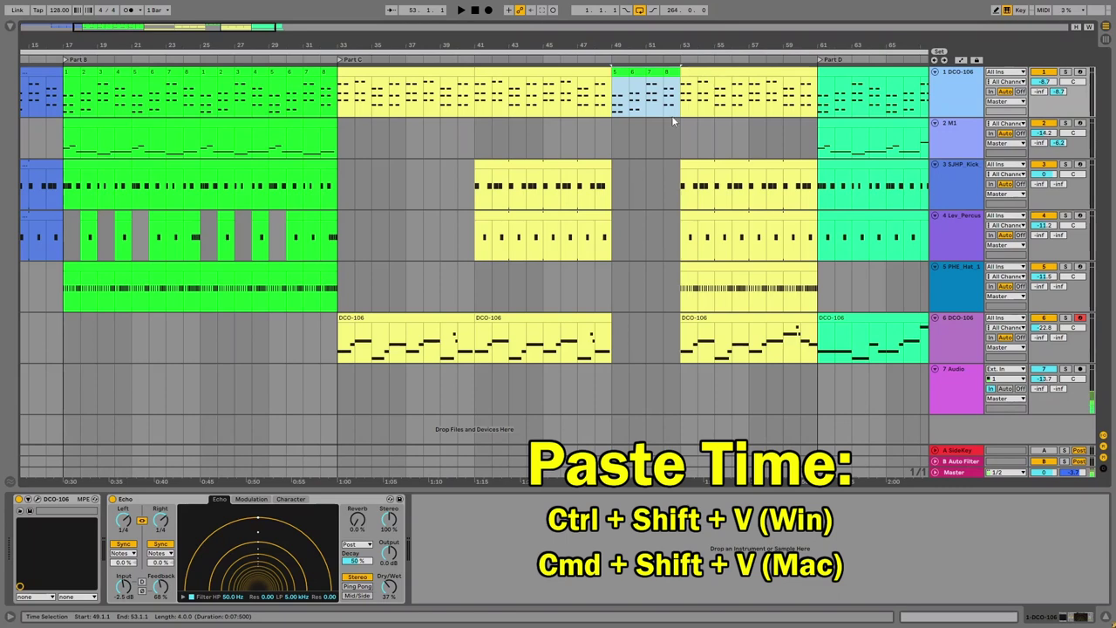
left_click(613, 105)
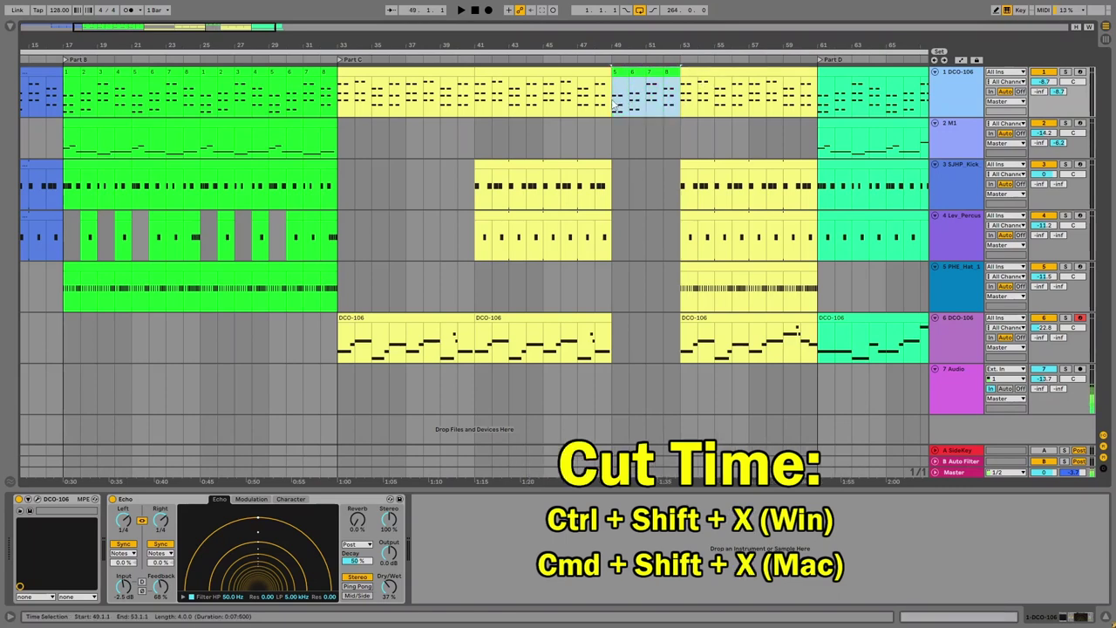
Cut out the inserted bars 49–53, then cut bars 25–29 from Part B.
key("ctrl+shift+x")
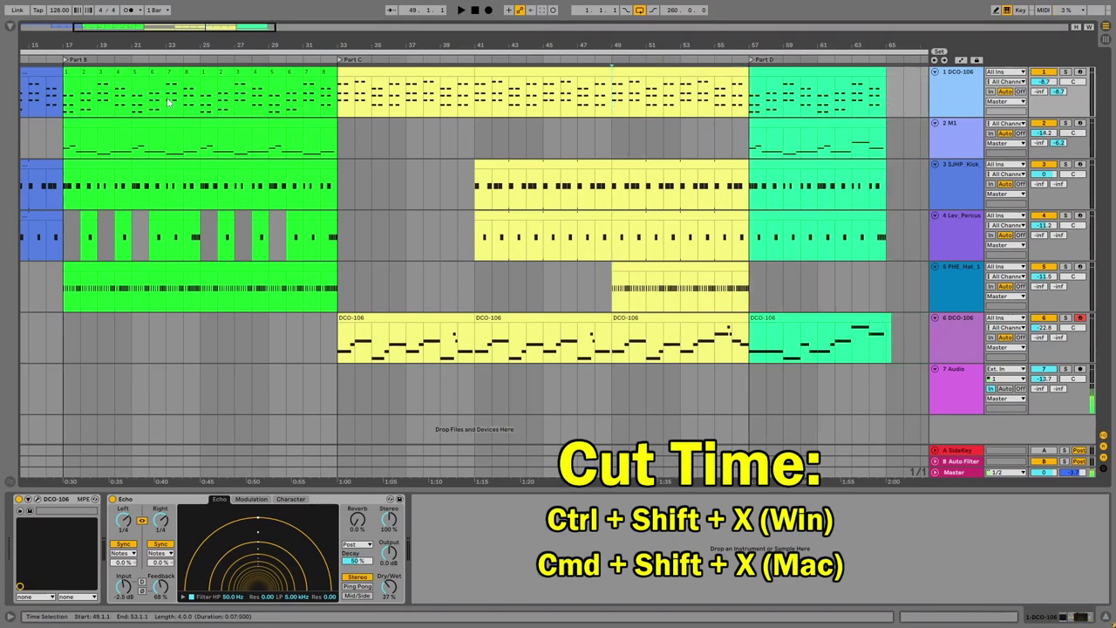
left_click_drag(201, 99, 269, 102)
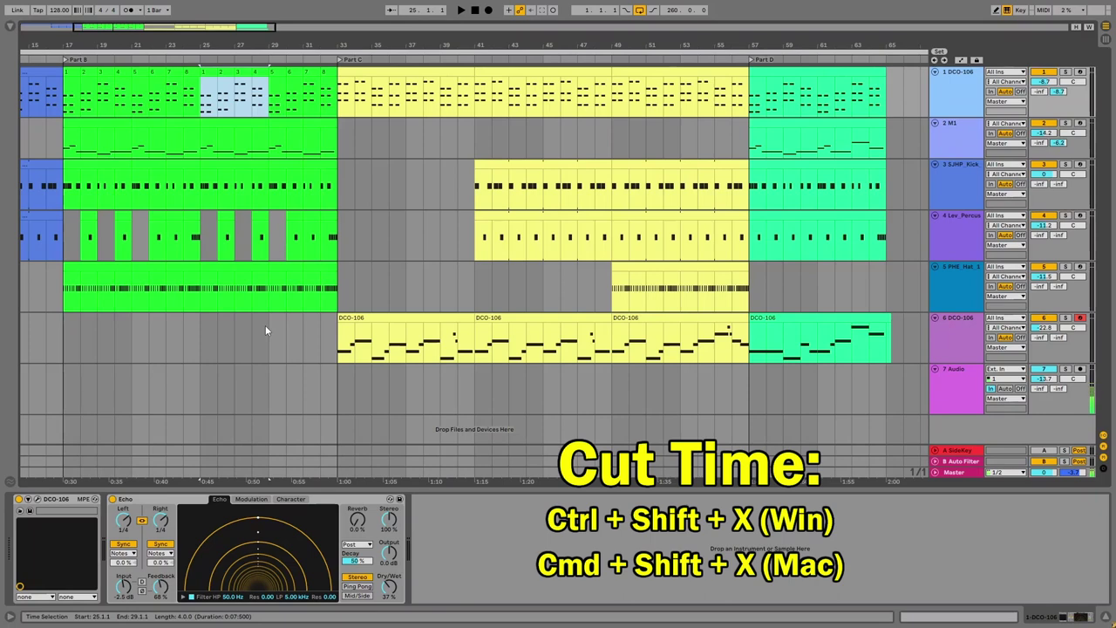
key("ctrl+shift+x")
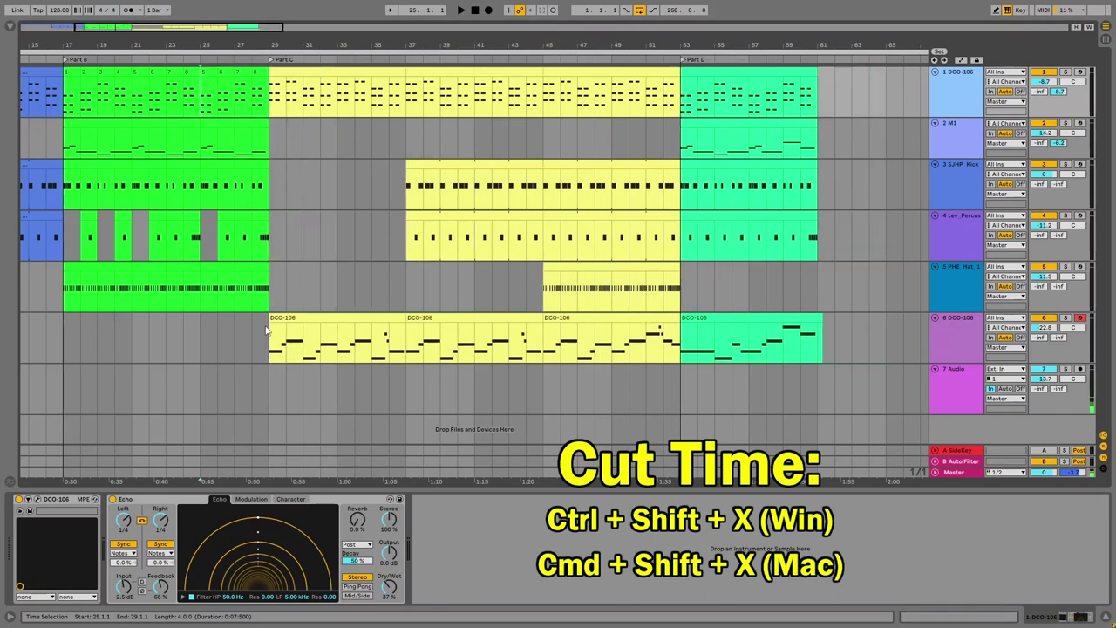
Paste the cut bars back at bar 45, then remove bars 45–49 from every track.
left_click(544, 94)
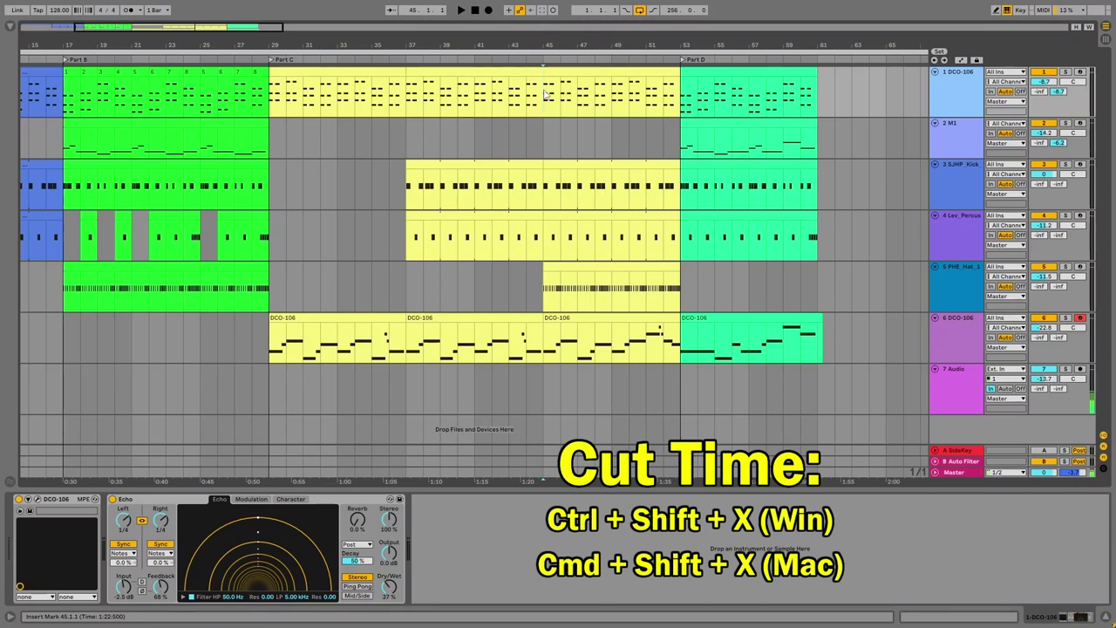
key("ctrl+shift+v")
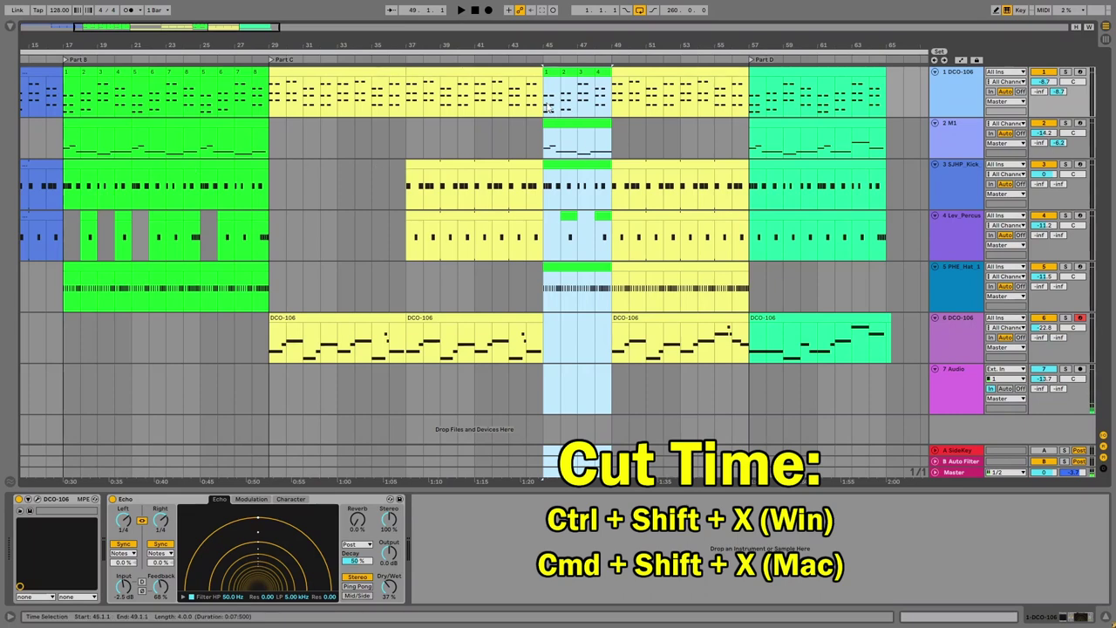
left_click_drag(550, 106, 603, 103)
key("ctrl+shift+Delete")
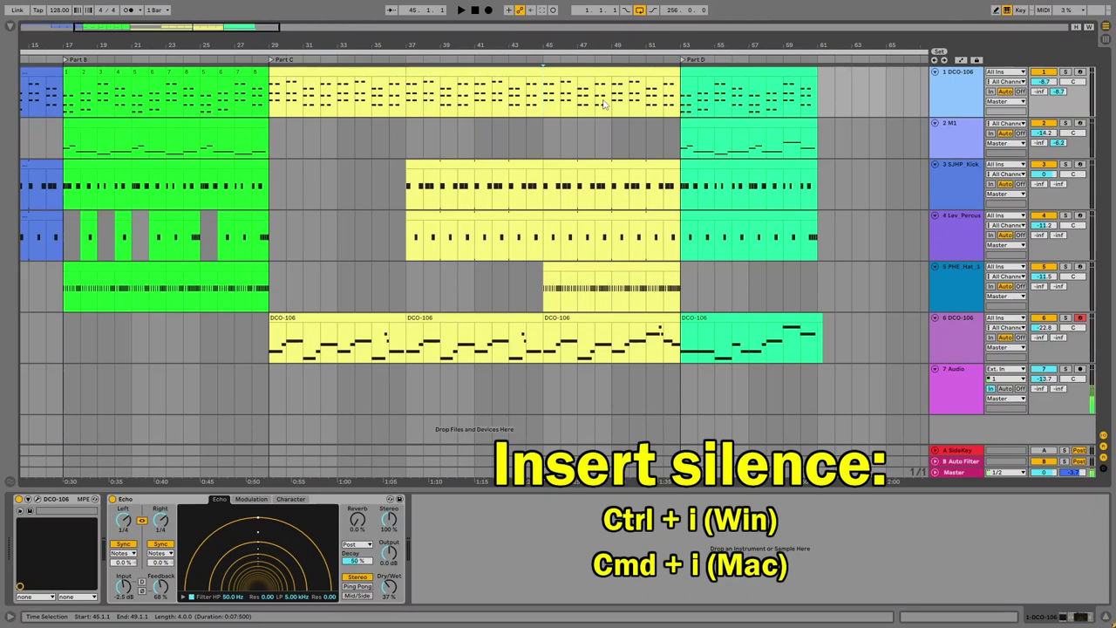
Insert 4.0.0 of empty time at bar 45 across all tracks.
key("ctrl+i")
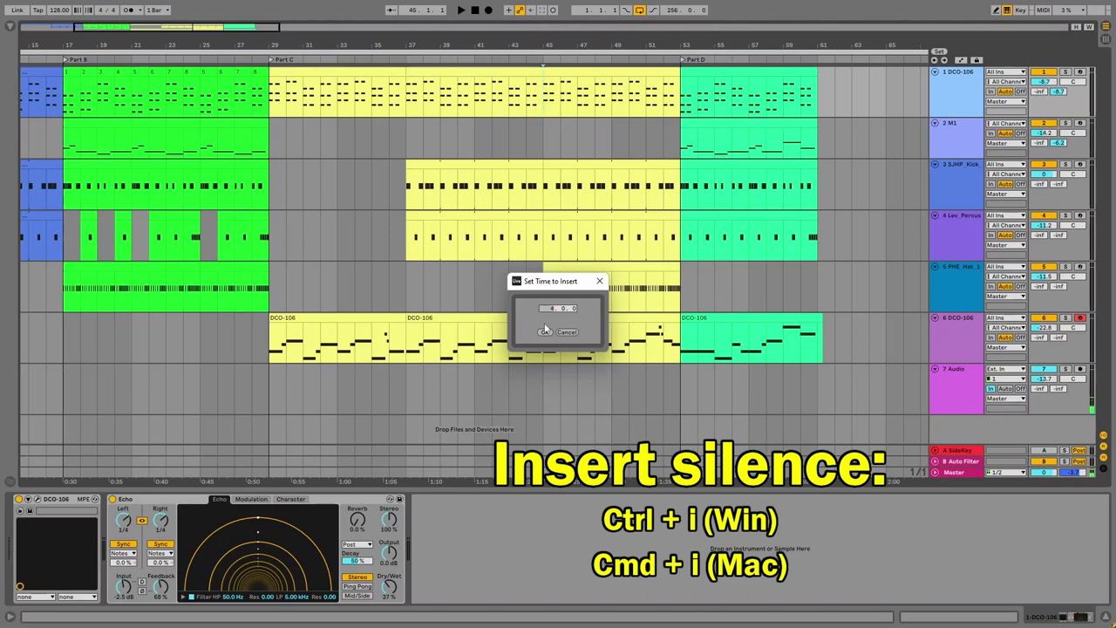
left_click(543, 332)
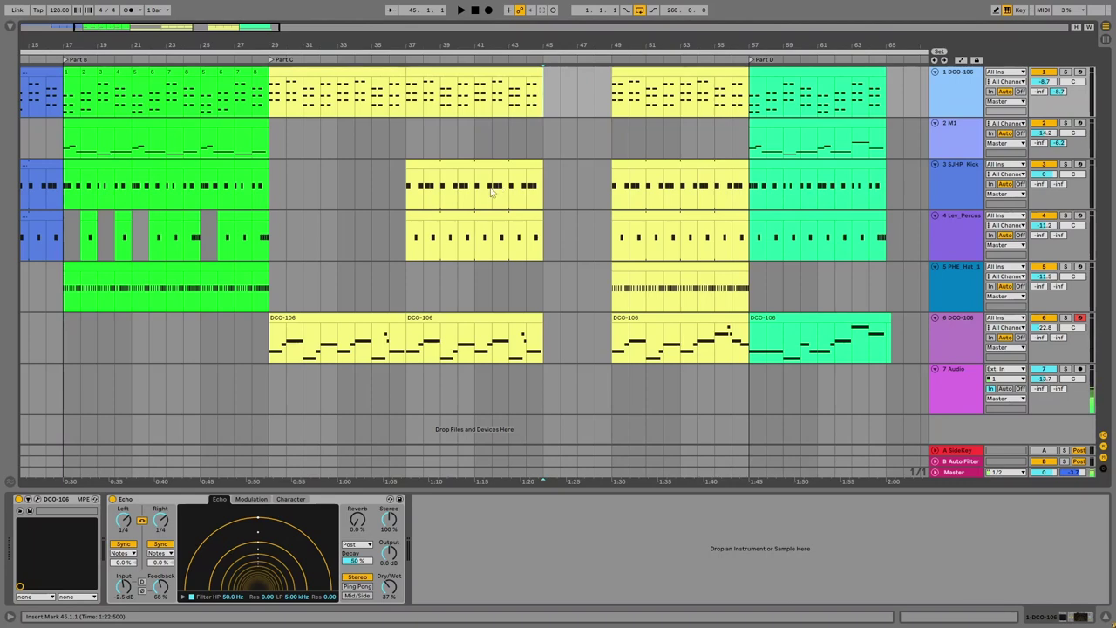
left_click_drag(515, 105, 535, 111)
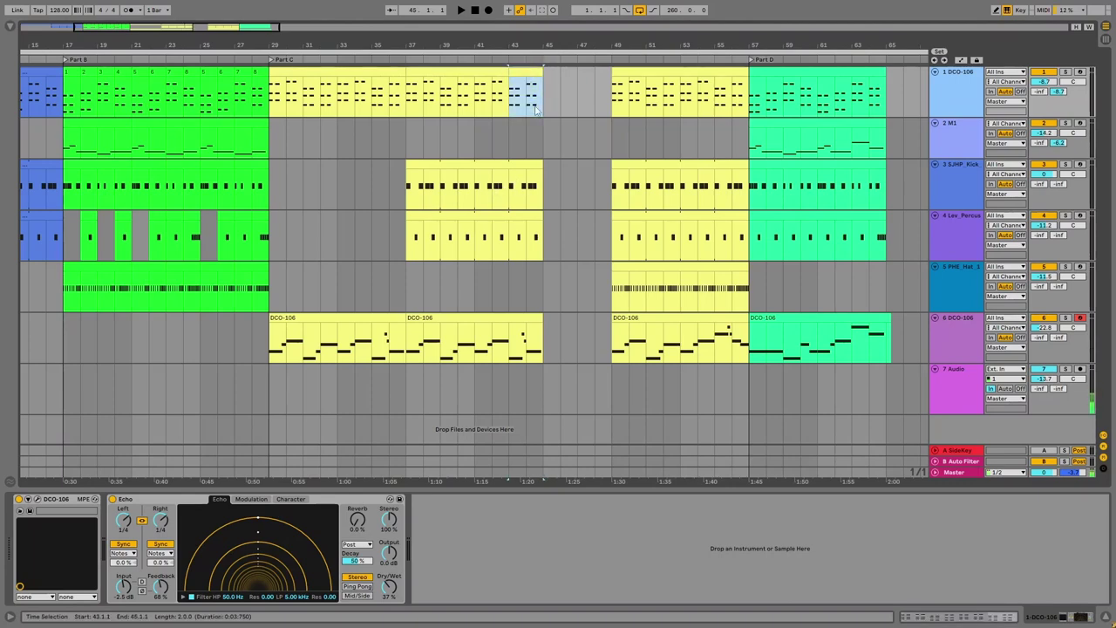
key("ctrl+d")
key("ctrl+d")
key("ctrl+d")
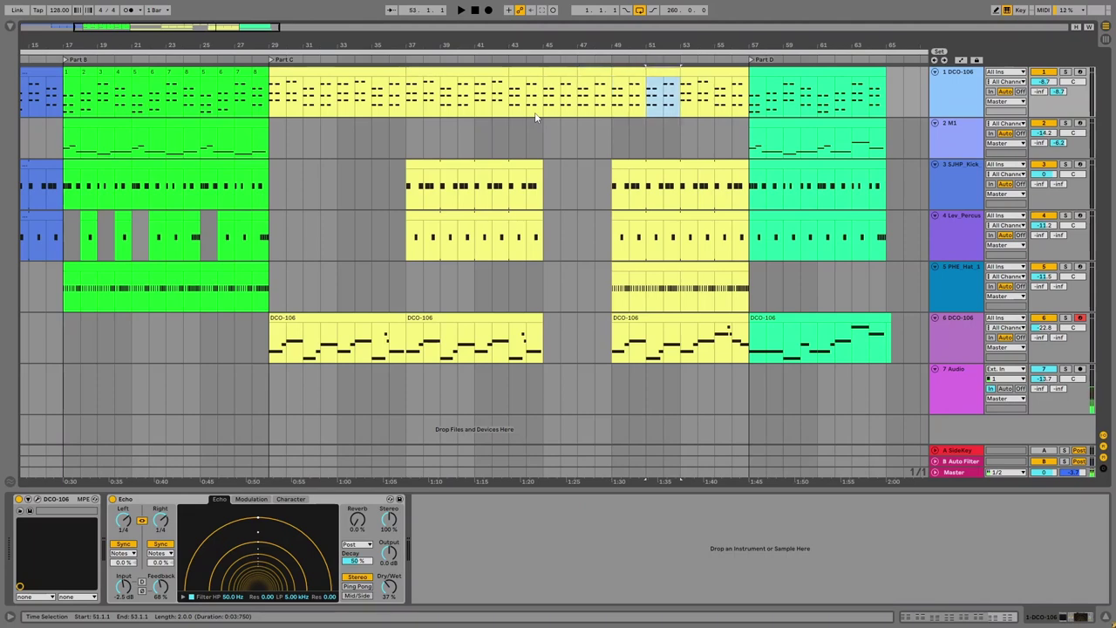
key("ctrl+z")
key("ctrl+z")
key("ctrl+z")
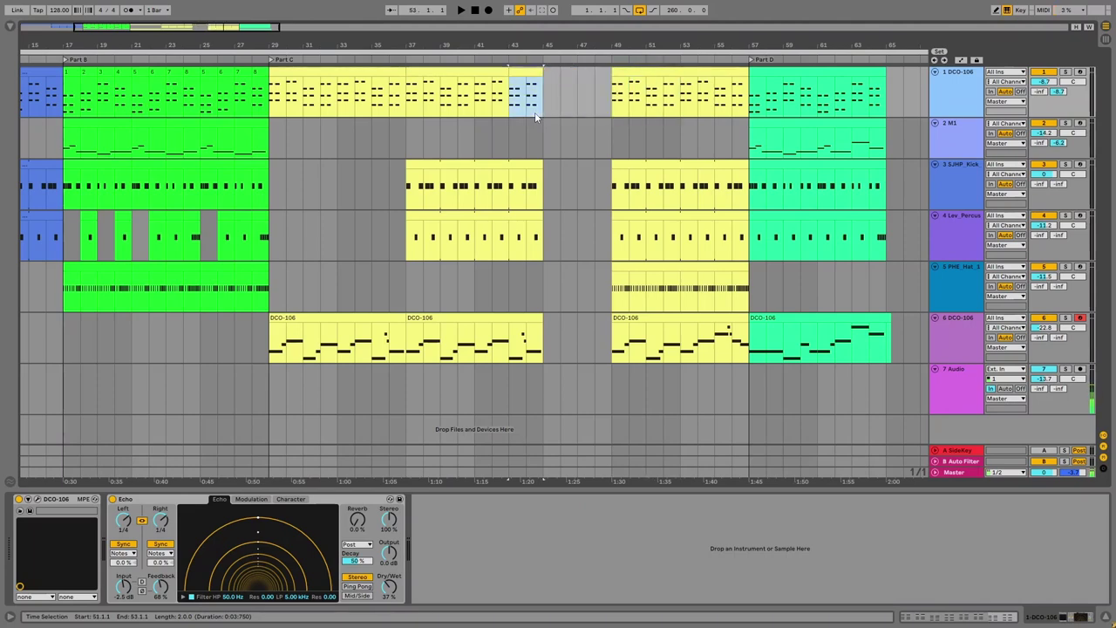
key("ctrl+shift+d")
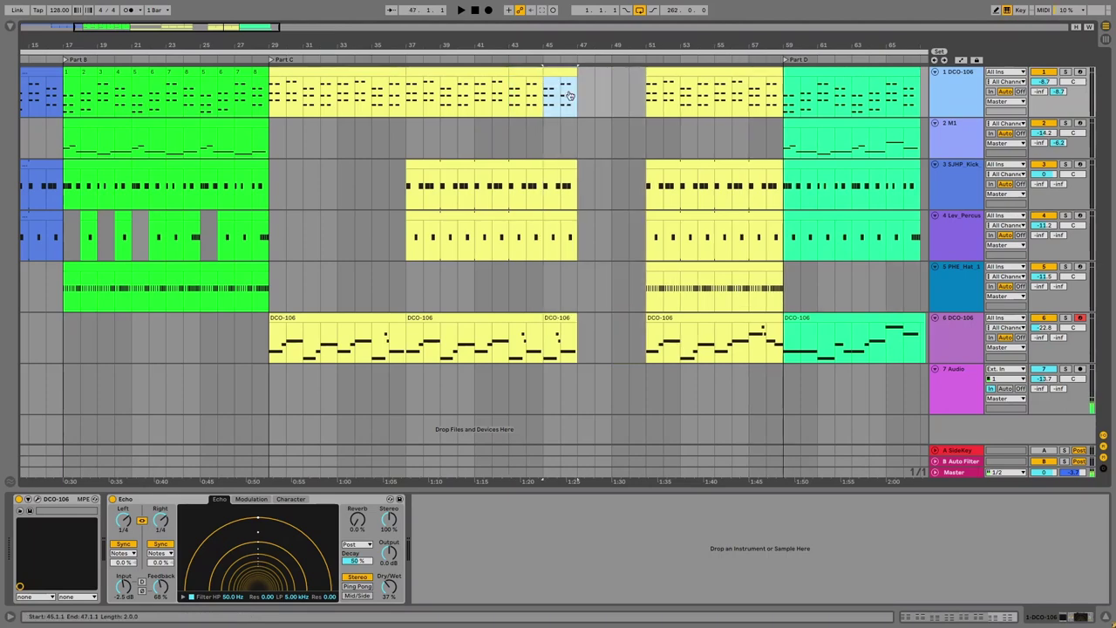
key("ctrl+shift+d")
key("ctrl+z")
key("ctrl+z")
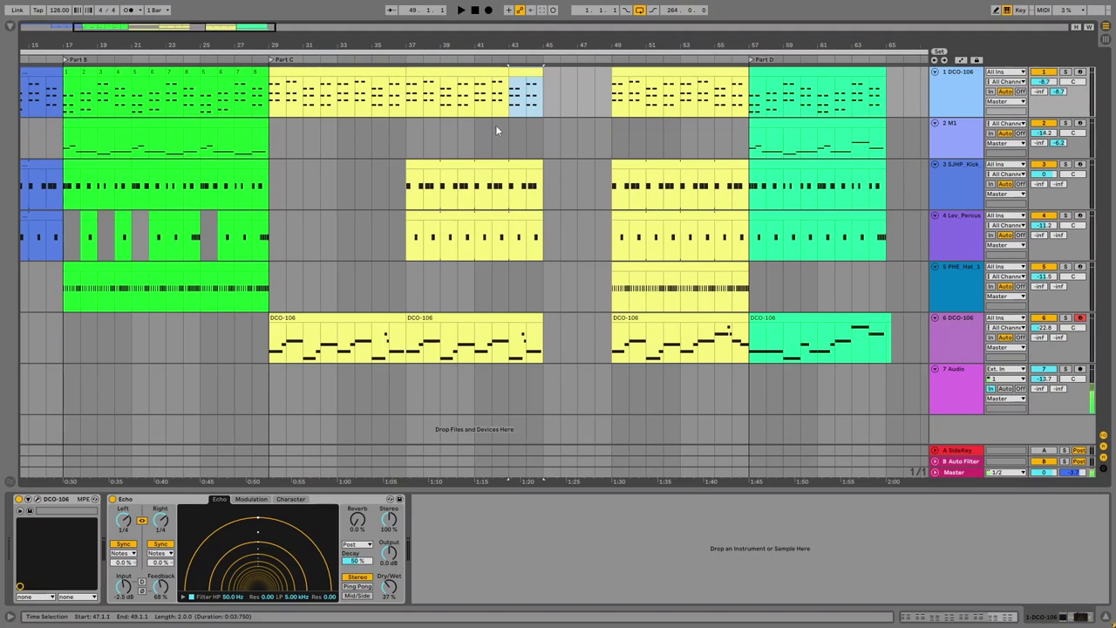
Delete the empty bars 45–49, then duplicate bars 27–31 and undo it.
left_click_drag(544, 137, 606, 148)
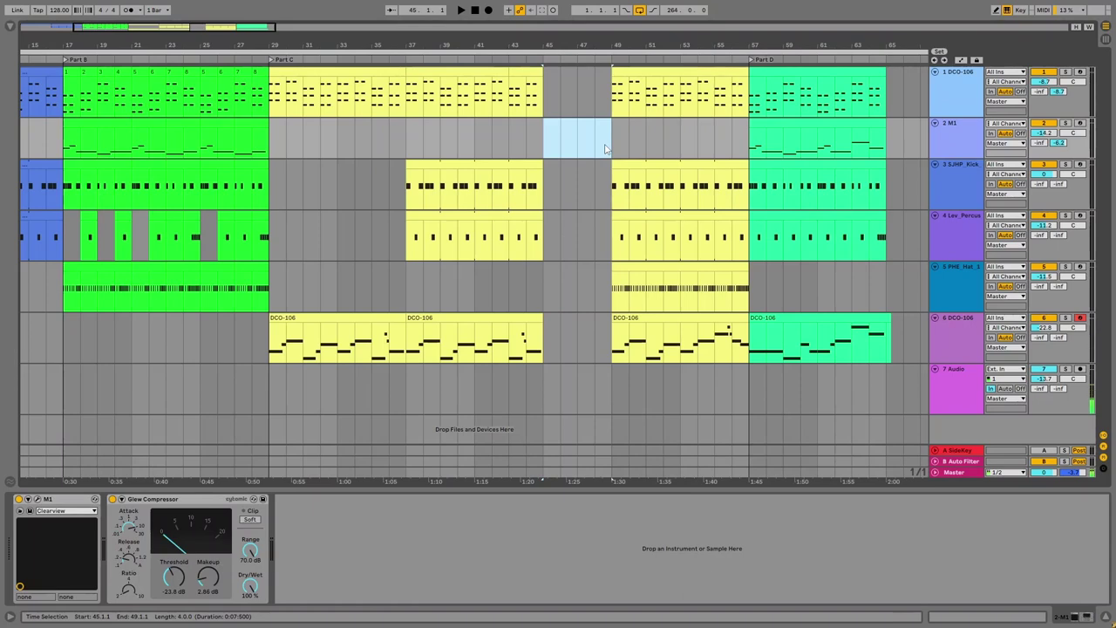
key("ctrl+shift+Delete")
left_click(296, 91)
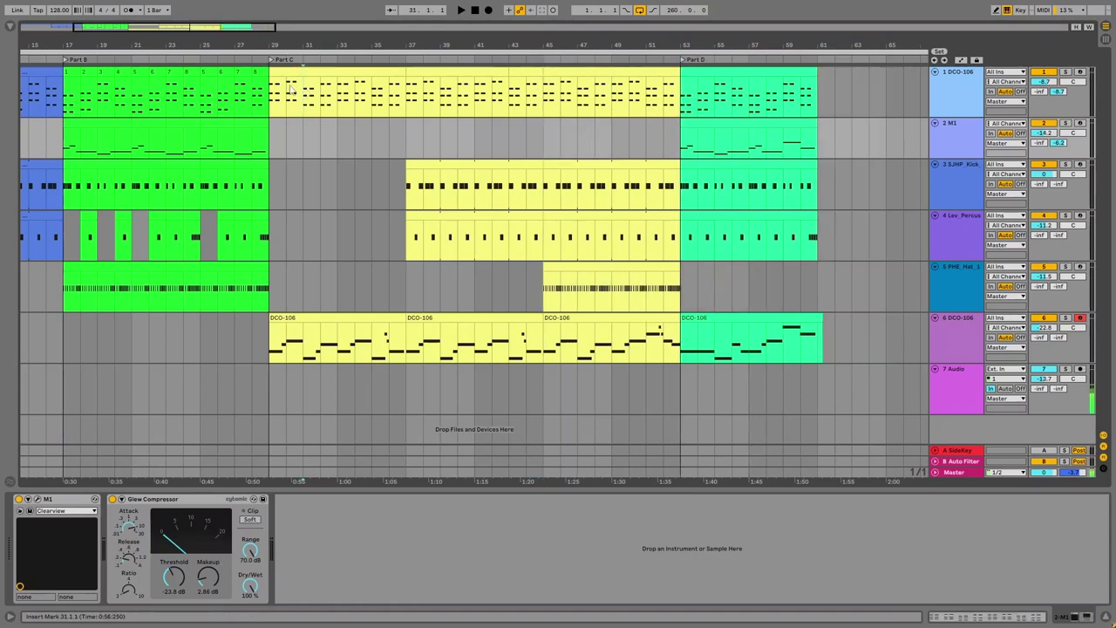
left_click_drag(300, 90, 234, 91)
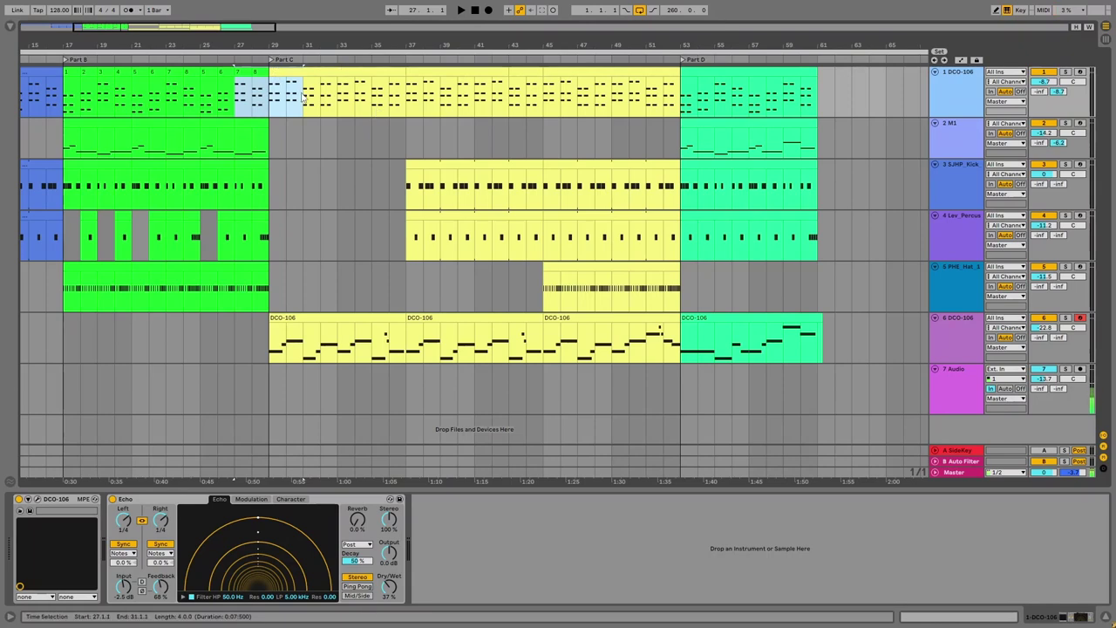
key("ctrl+d")
key("ctrl+d")
key("ctrl+d")
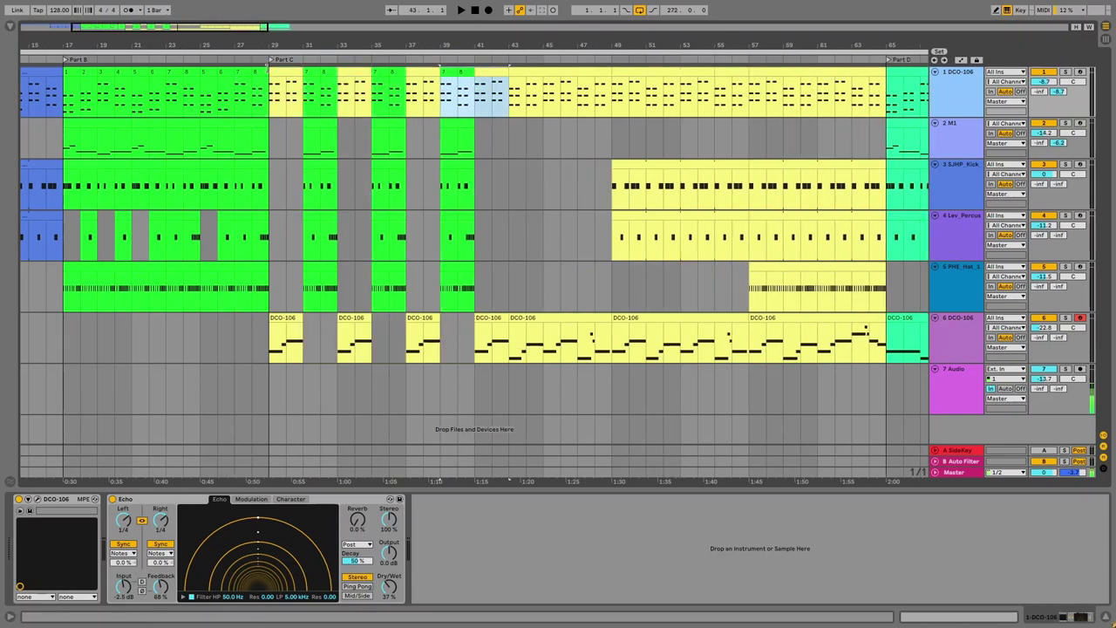
key("ctrl+z")
key("ctrl+z")
key("ctrl+z")
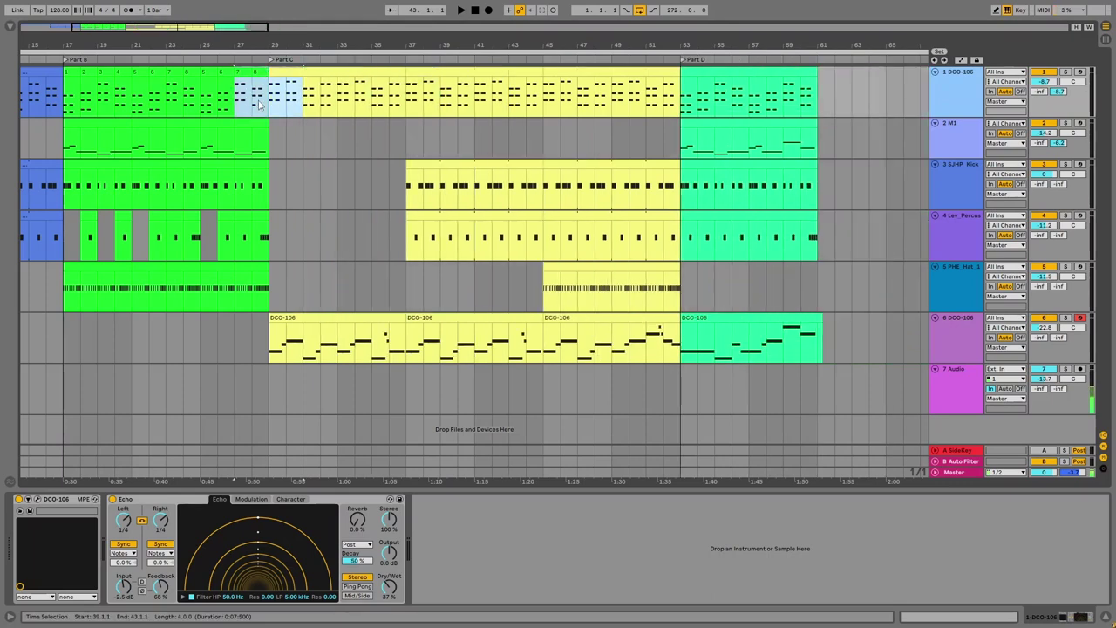
Cut bars 27–31, paste them at bar 41, then undo both.
key("ctrl+shift+Delete")
left_click(471, 100)
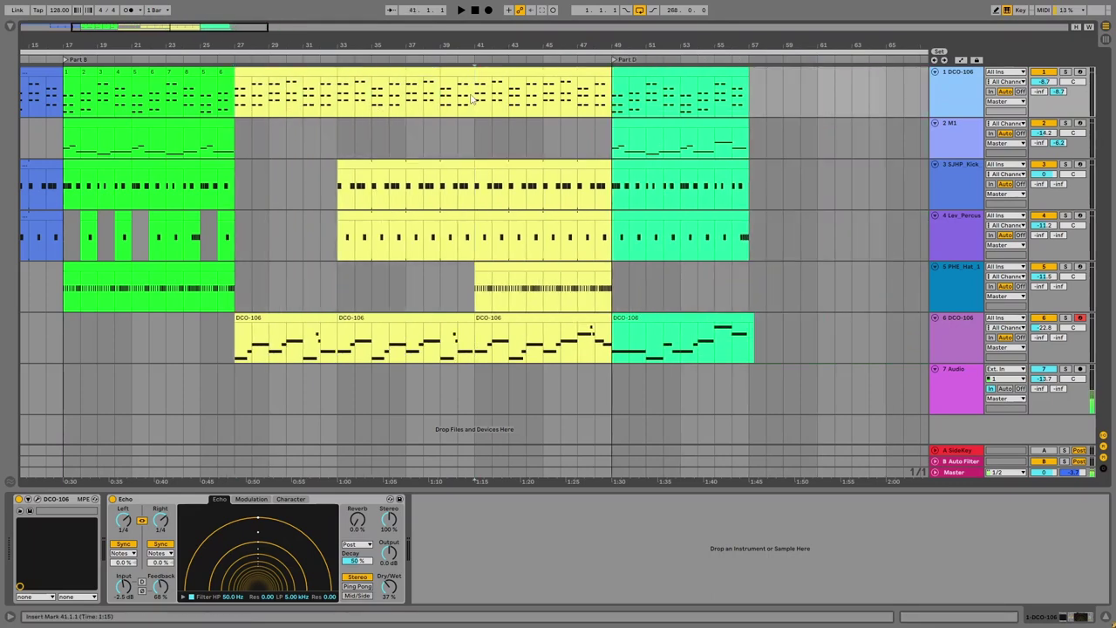
key("ctrl+shift+v")
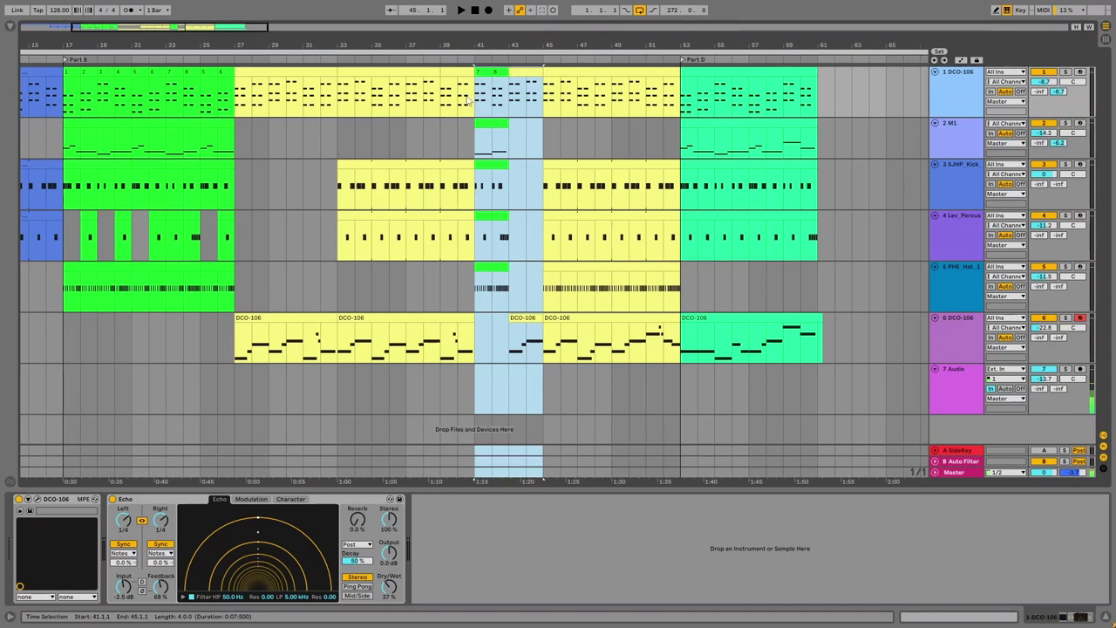
key("ctrl+z")
key("ctrl+z")
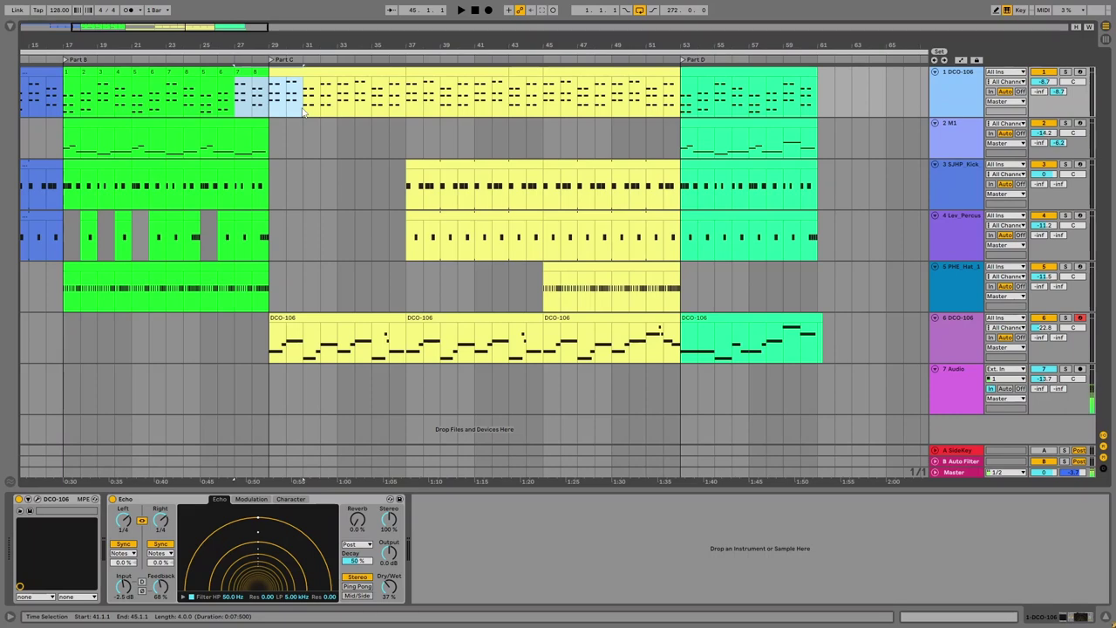
left_click(961, 60)
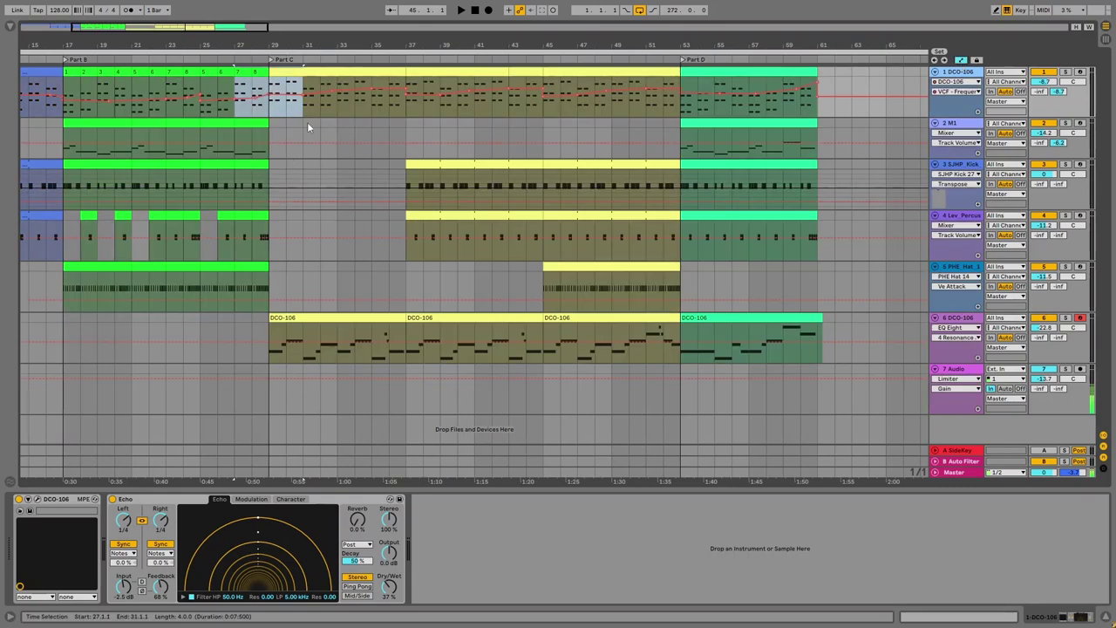
left_click(372, 109)
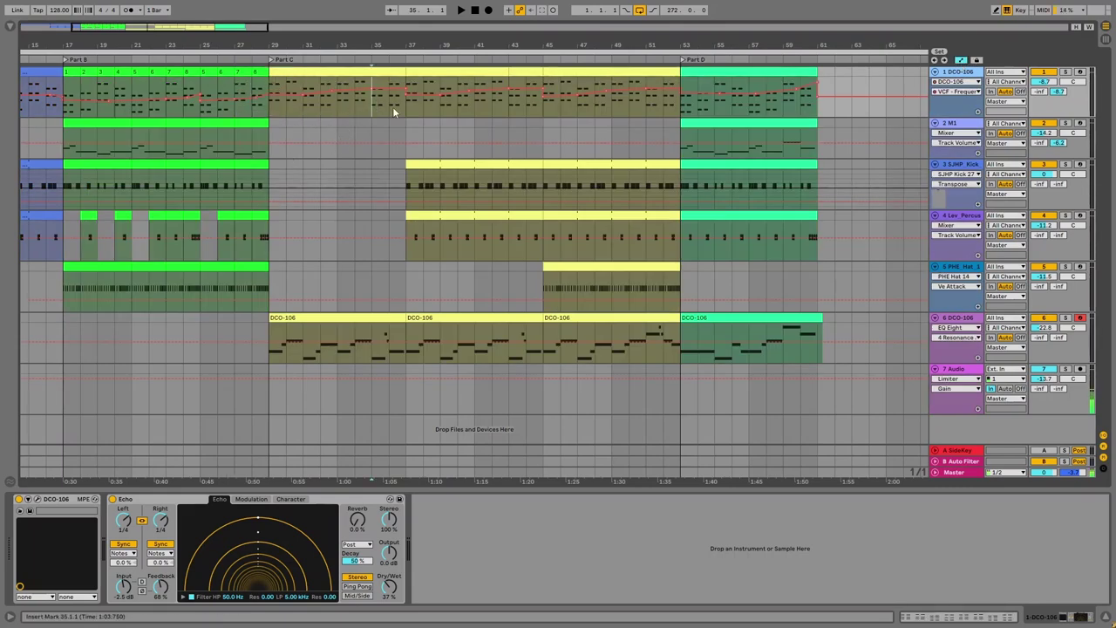
left_click_drag(403, 113, 315, 107)
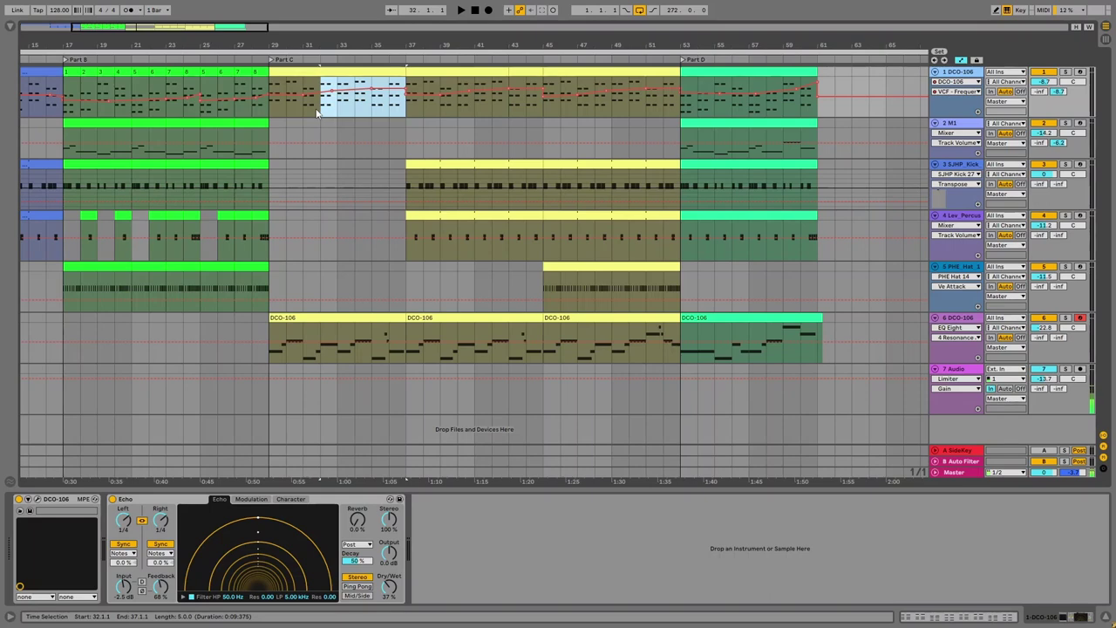
key("ctrl+shift+d")
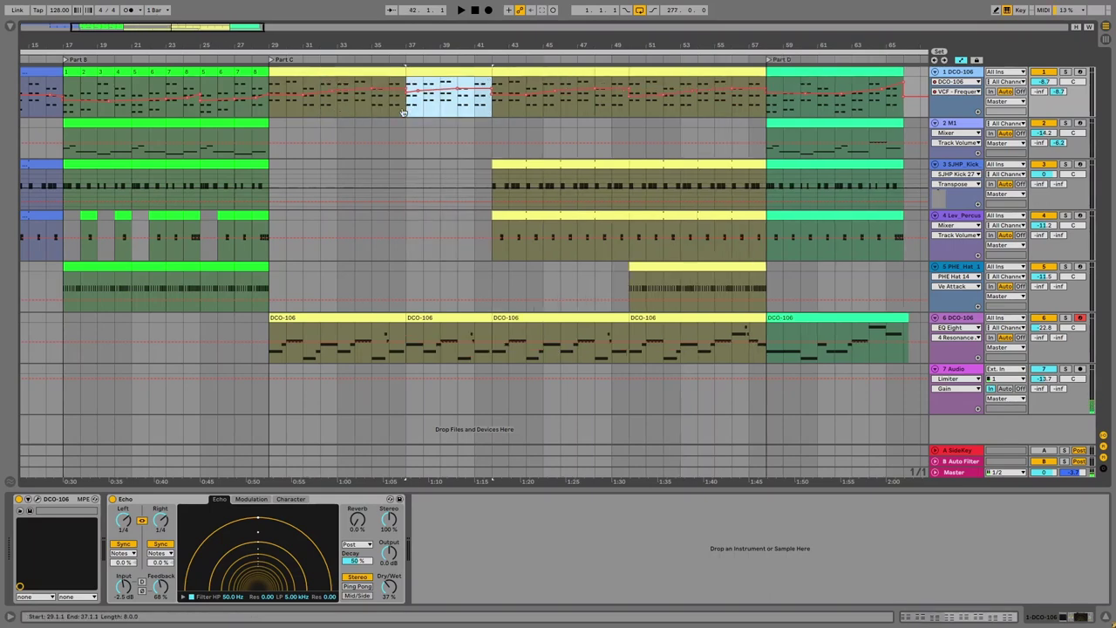
key("ctrl+z")
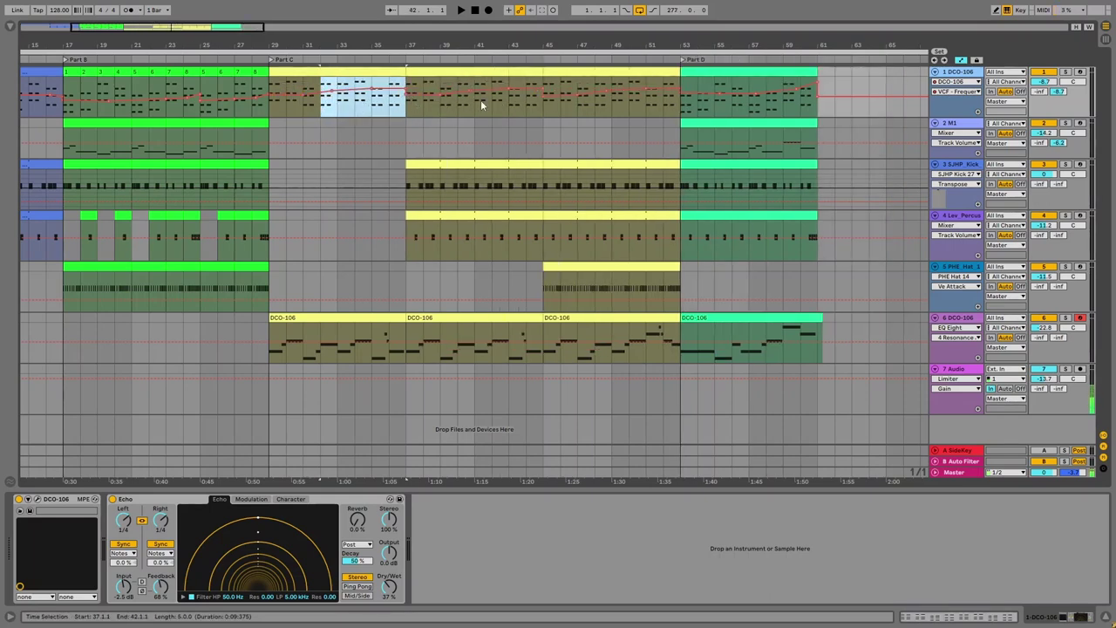
left_click(976, 61)
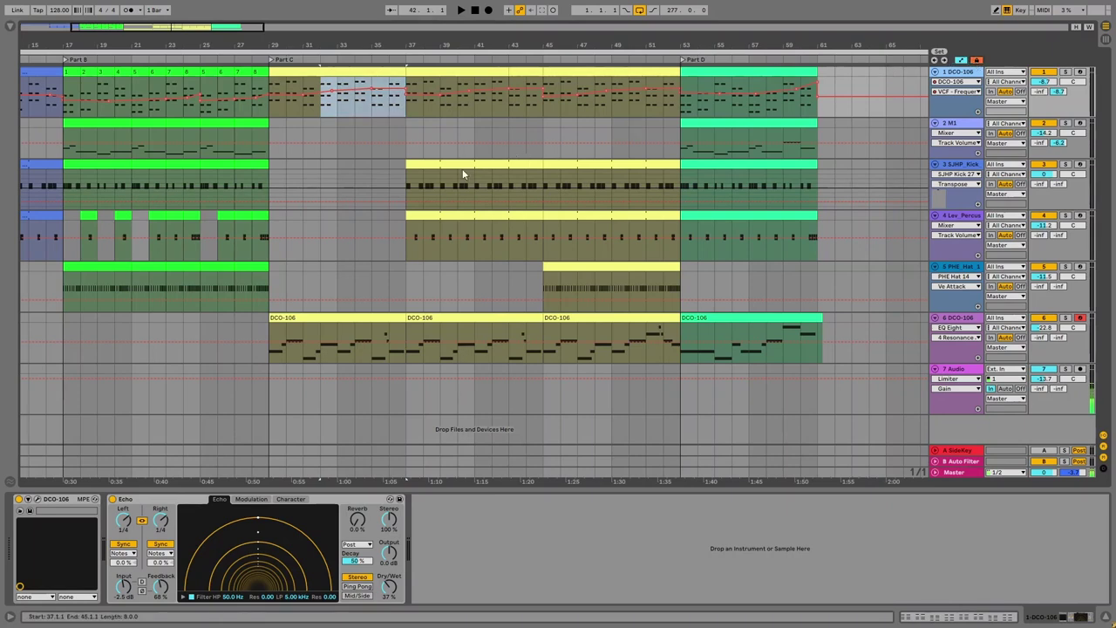
left_click(402, 111)
key("ctrl+shift+d")
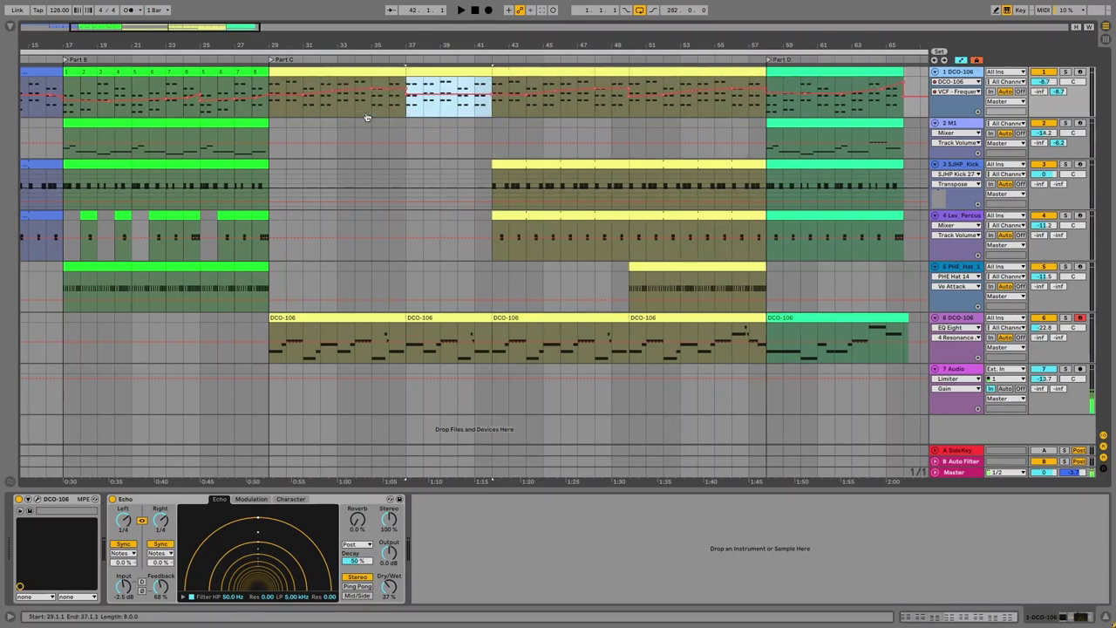
key("ctrl+shift+d")
key("ctrl+shift+d")
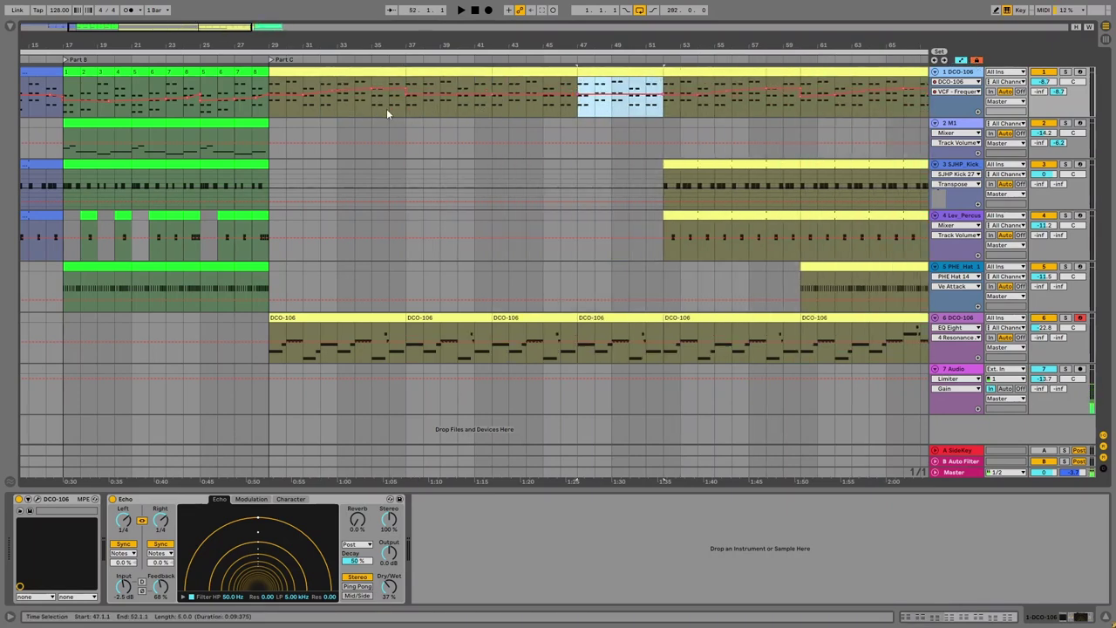
key("ctrl+z")
key("ctrl+z")
key("ctrl+z")
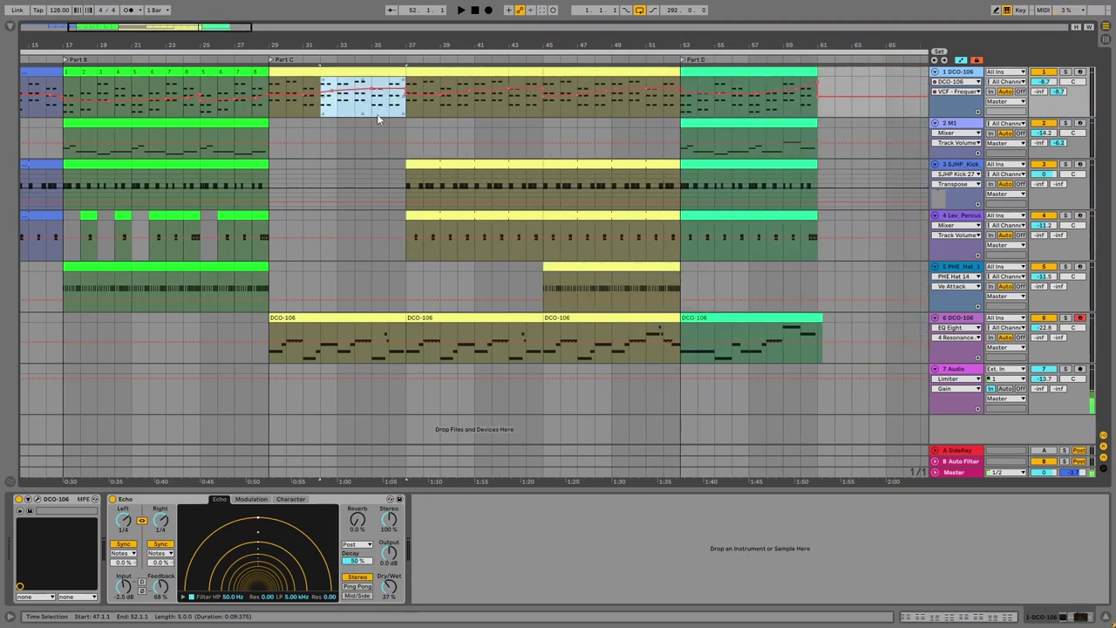
left_click(977, 63)
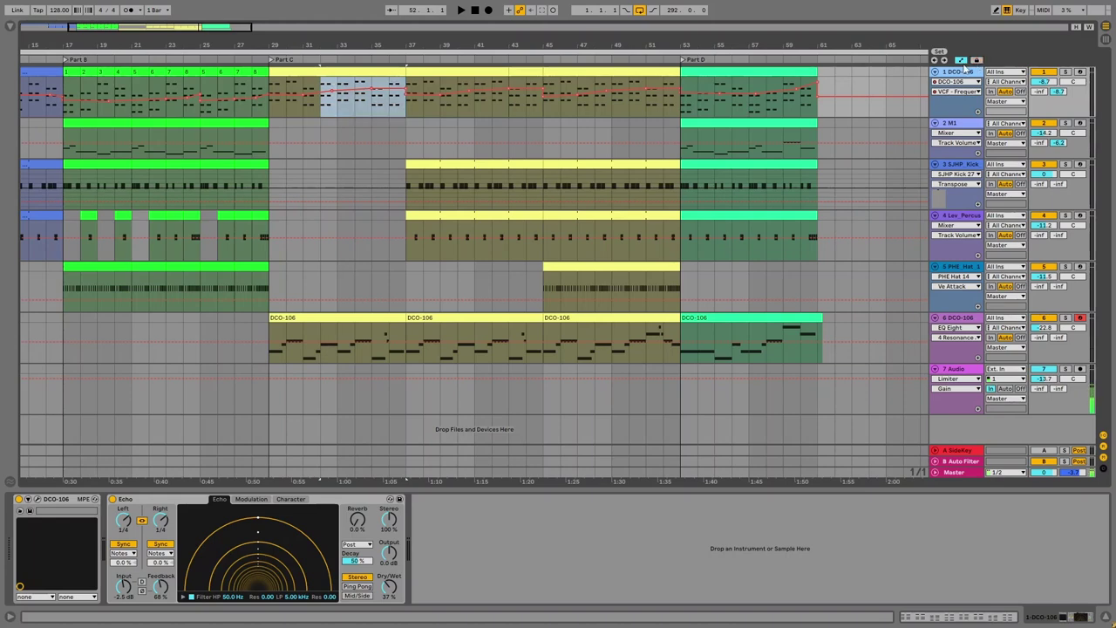
left_click(961, 61)
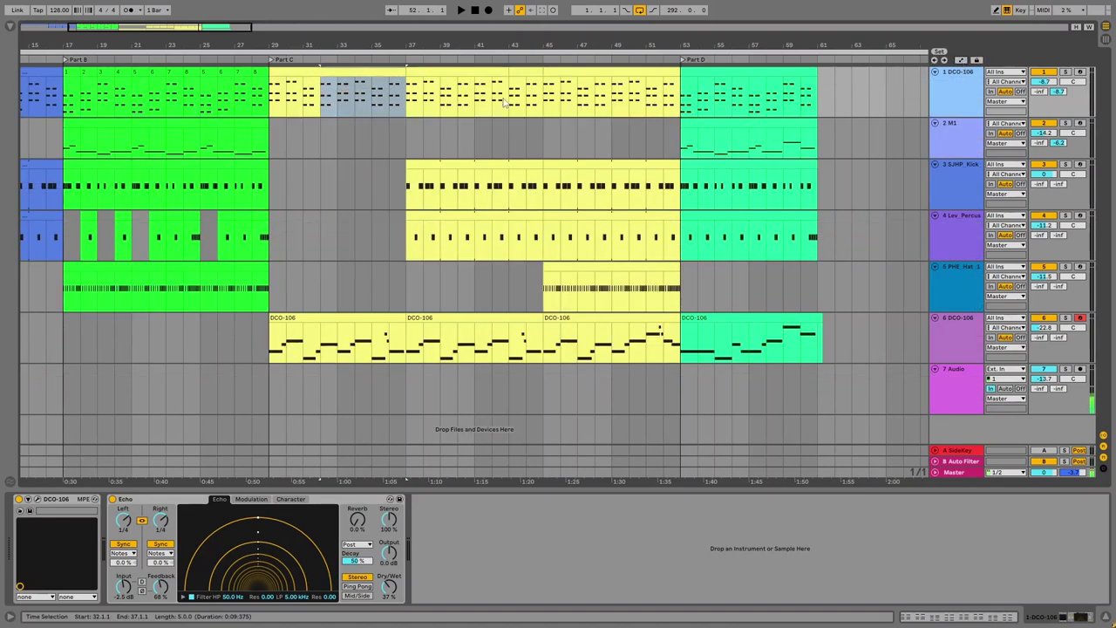